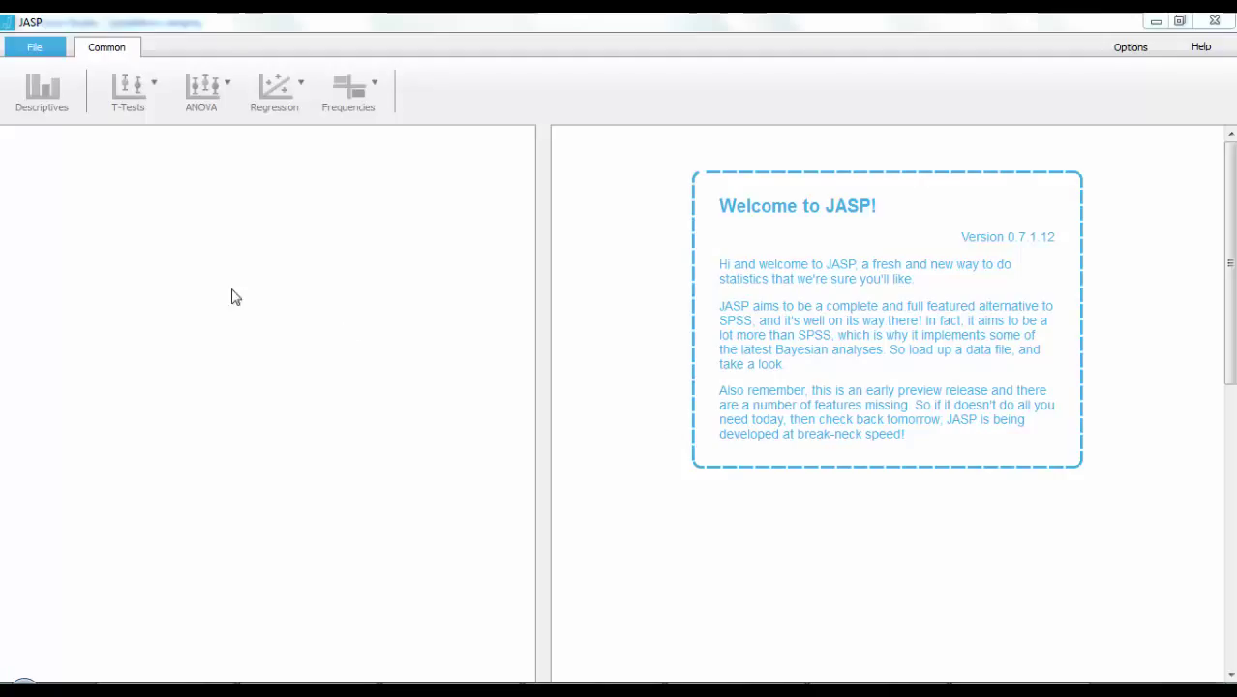
# - Open the Big 5 (Dolan, Oort, Stoel & Wicherts, 2009) example data set from the File menu
pyautogui.click(34, 48)
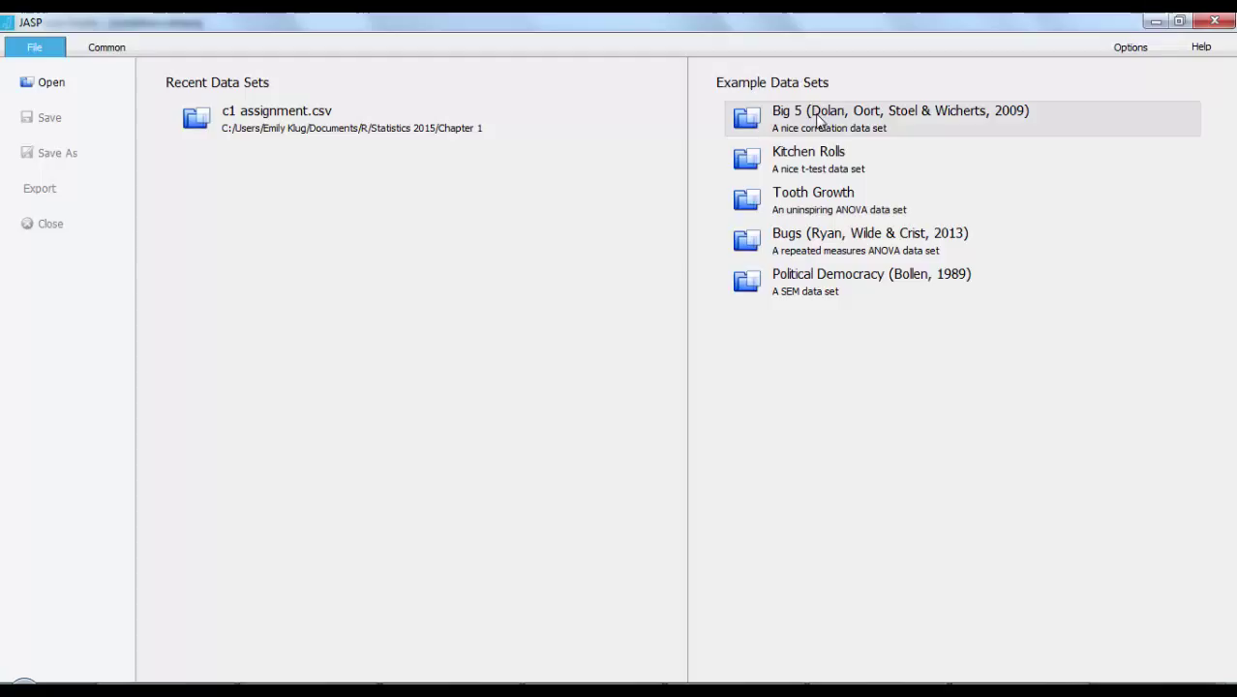
pyautogui.click(899, 128)
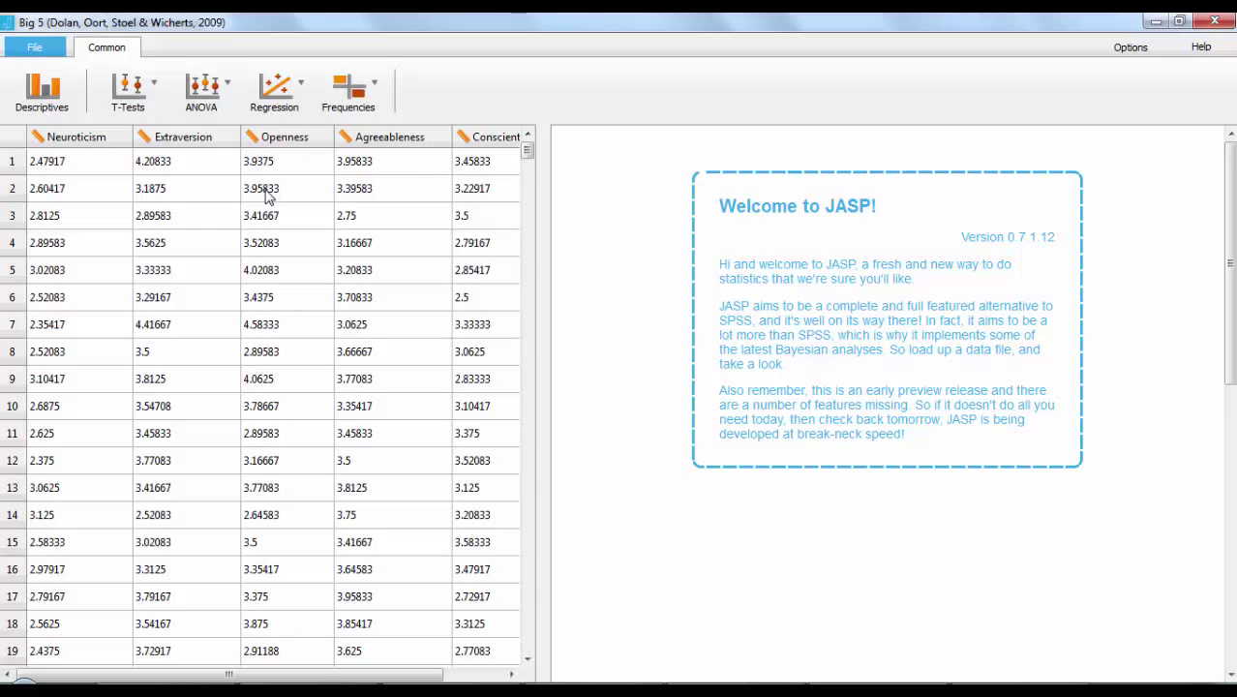
# - Start a Regression > Correlation Matrix analysis and add Neuroticism and Extraversion as variables
pyautogui.click(273, 97)
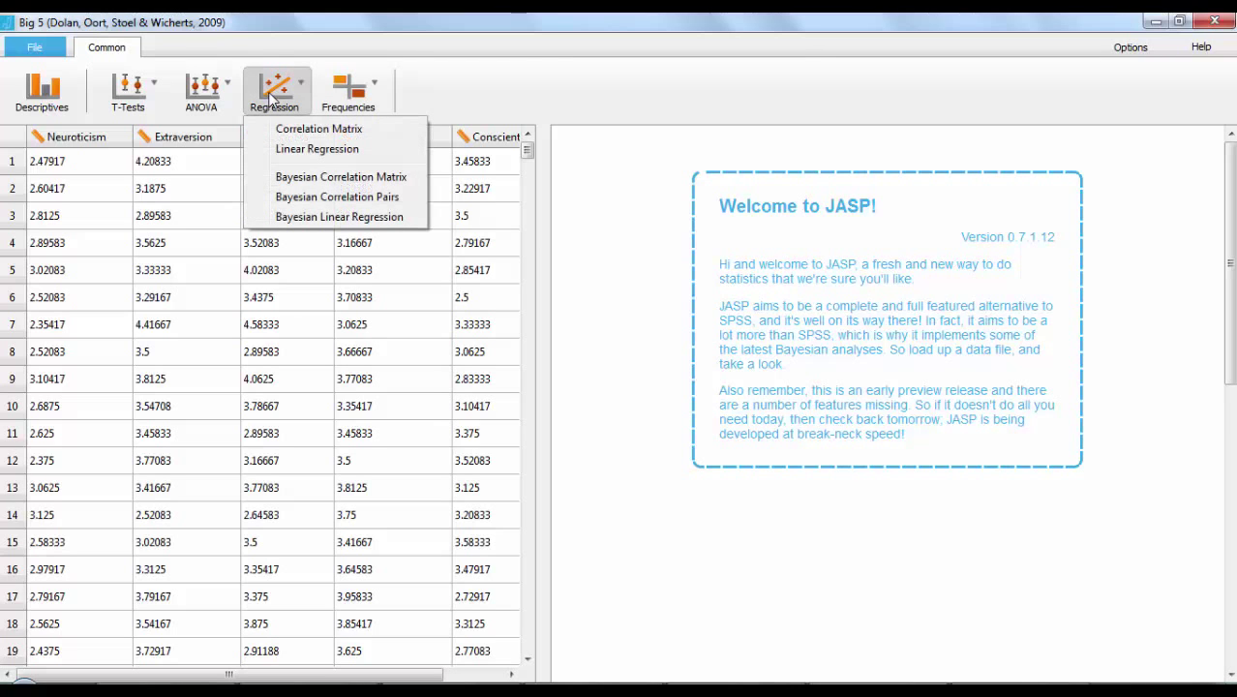
pyautogui.click(276, 135)
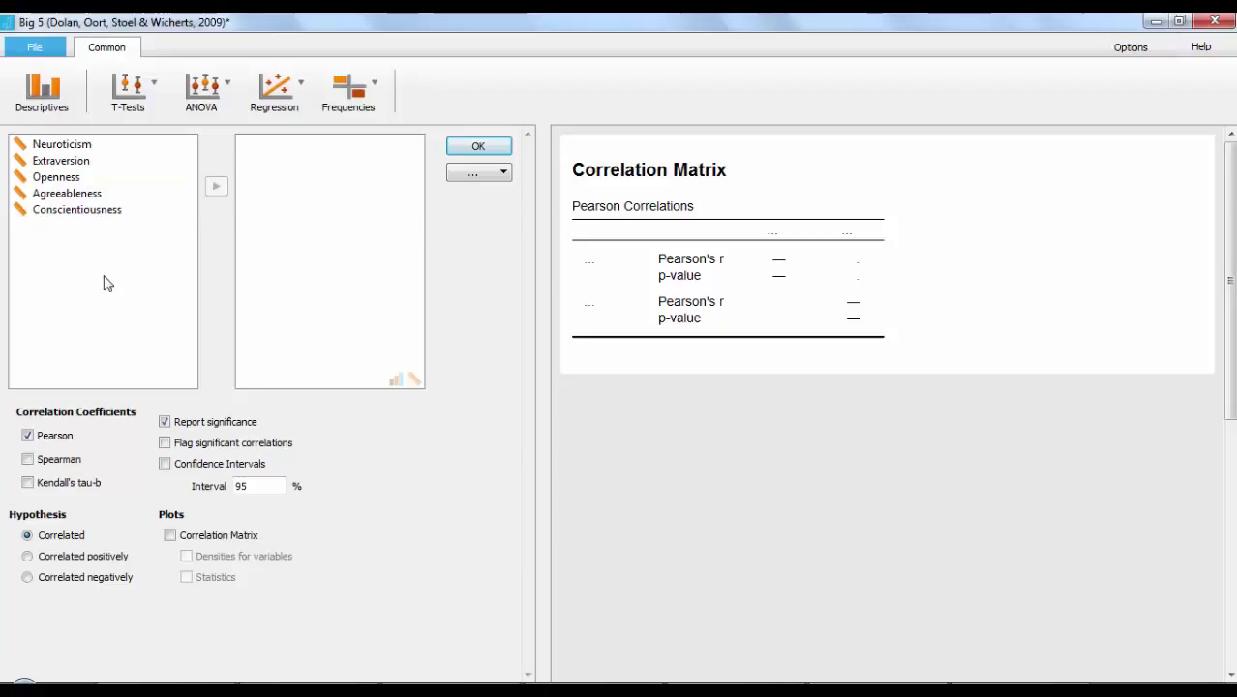
pyautogui.moveTo(101, 238); pyautogui.dragTo(101, 139)
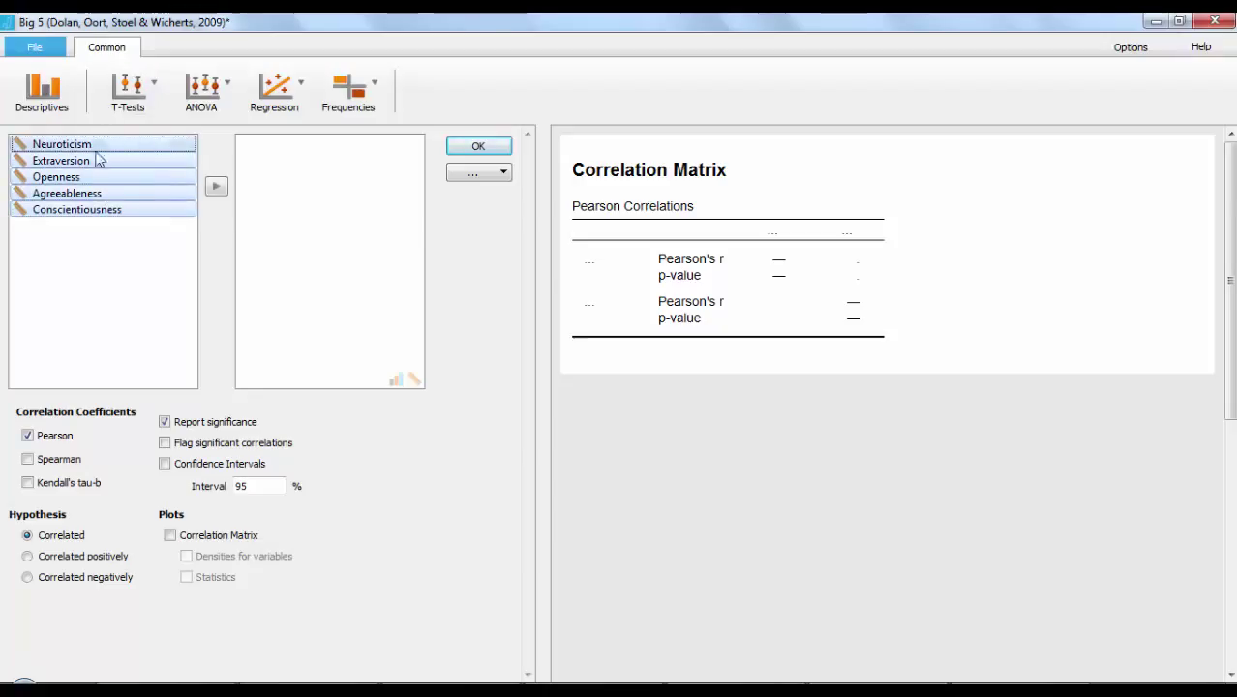
pyautogui.click(92, 227)
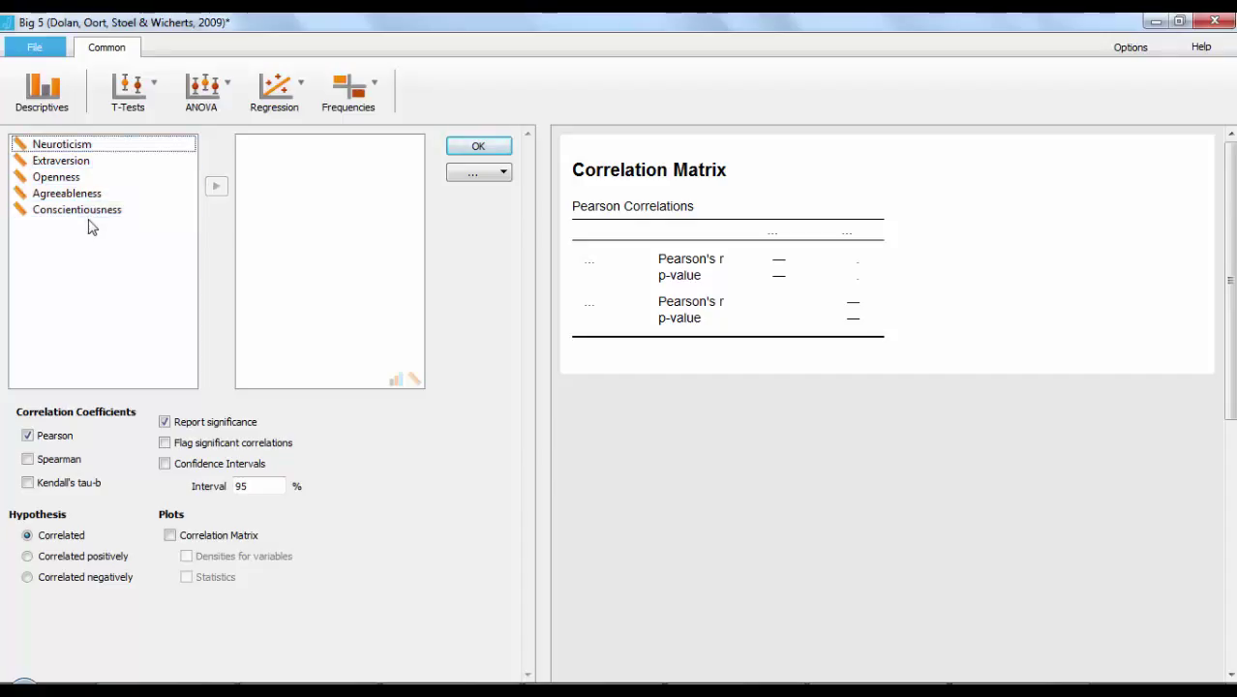
pyautogui.doubleClick(85, 145)
pyautogui.moveTo(84, 145); pyautogui.dragTo(309, 185)
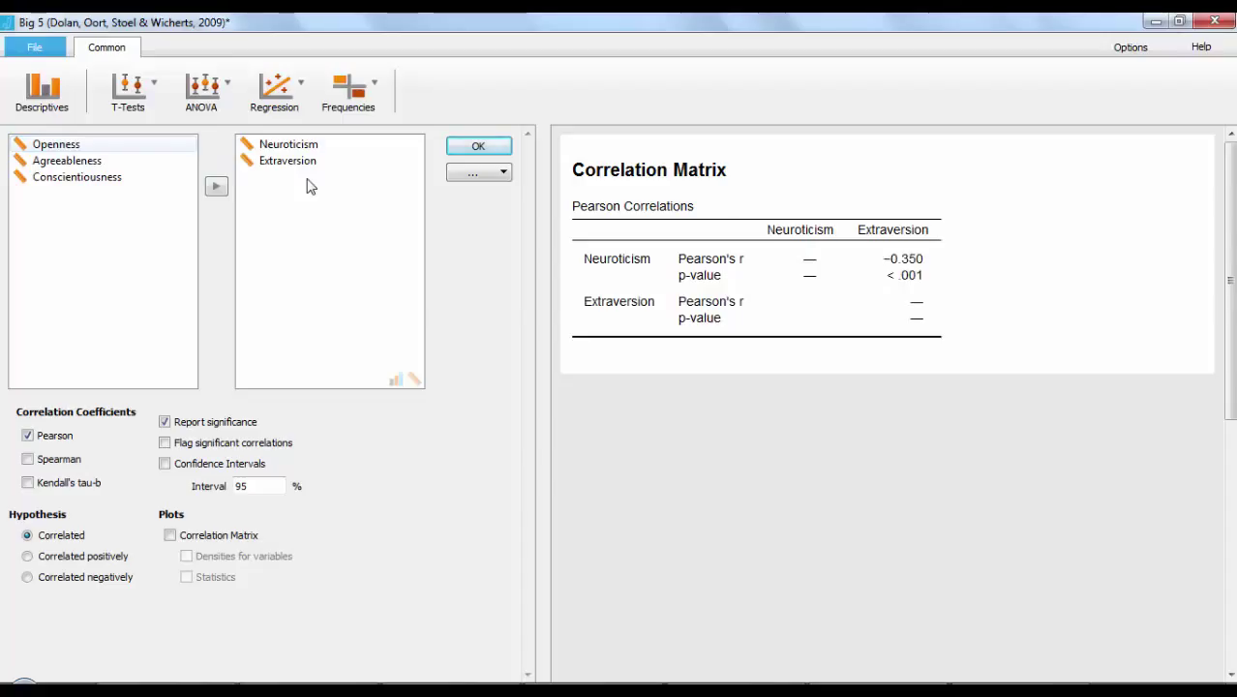
# - Add Openness, then remove Neuroticism and Extraversion so Openness is the only analysed variable
pyautogui.click(143, 146)
pyautogui.click(216, 187)
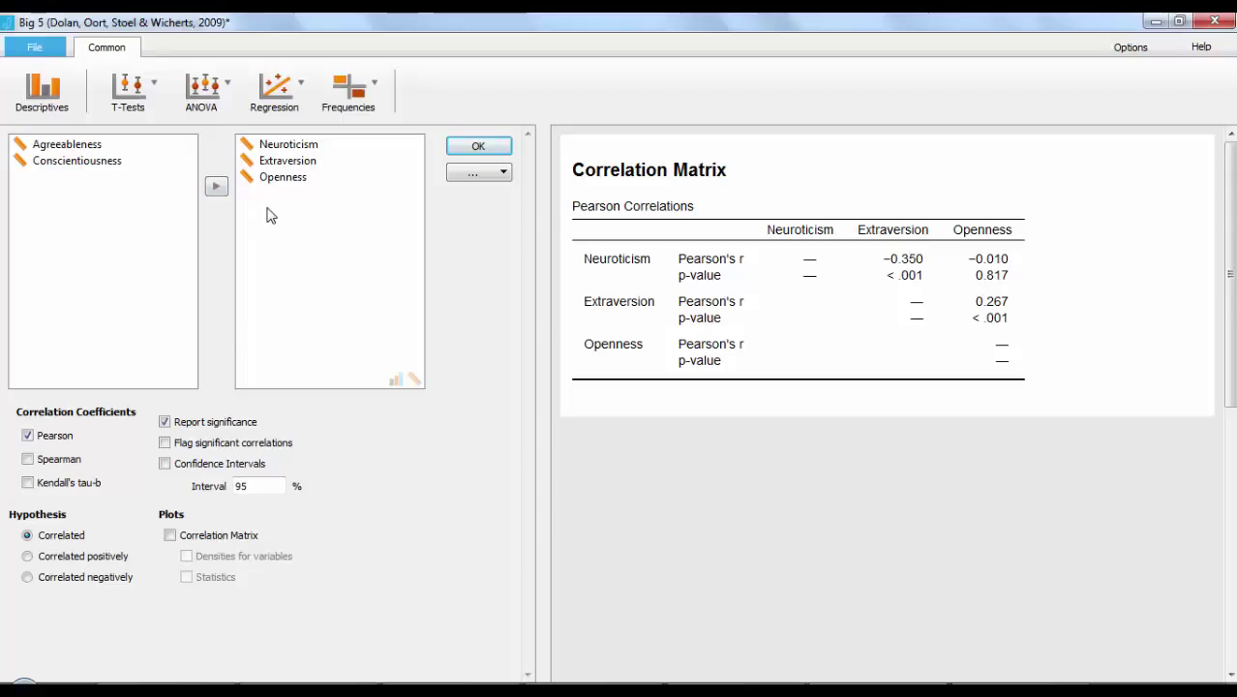
pyautogui.moveTo(277, 146); pyautogui.dragTo(152, 196)
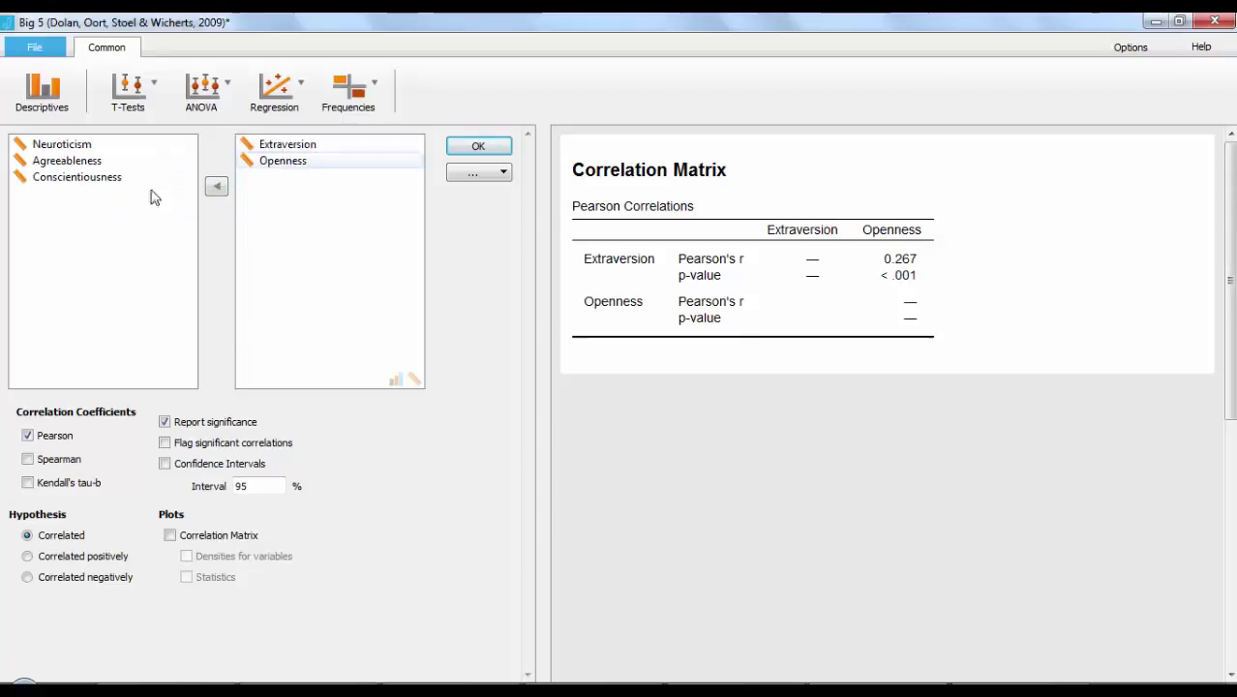
pyautogui.click(281, 145)
pyautogui.click(225, 190)
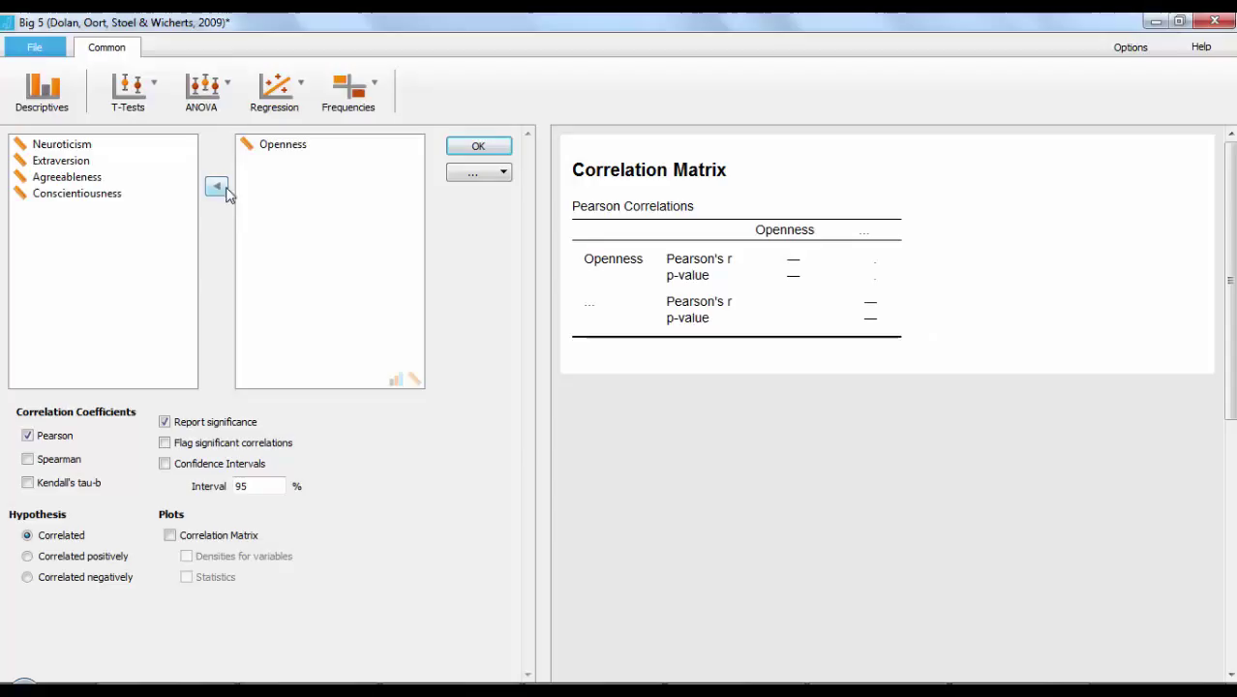
pyautogui.click(292, 147)
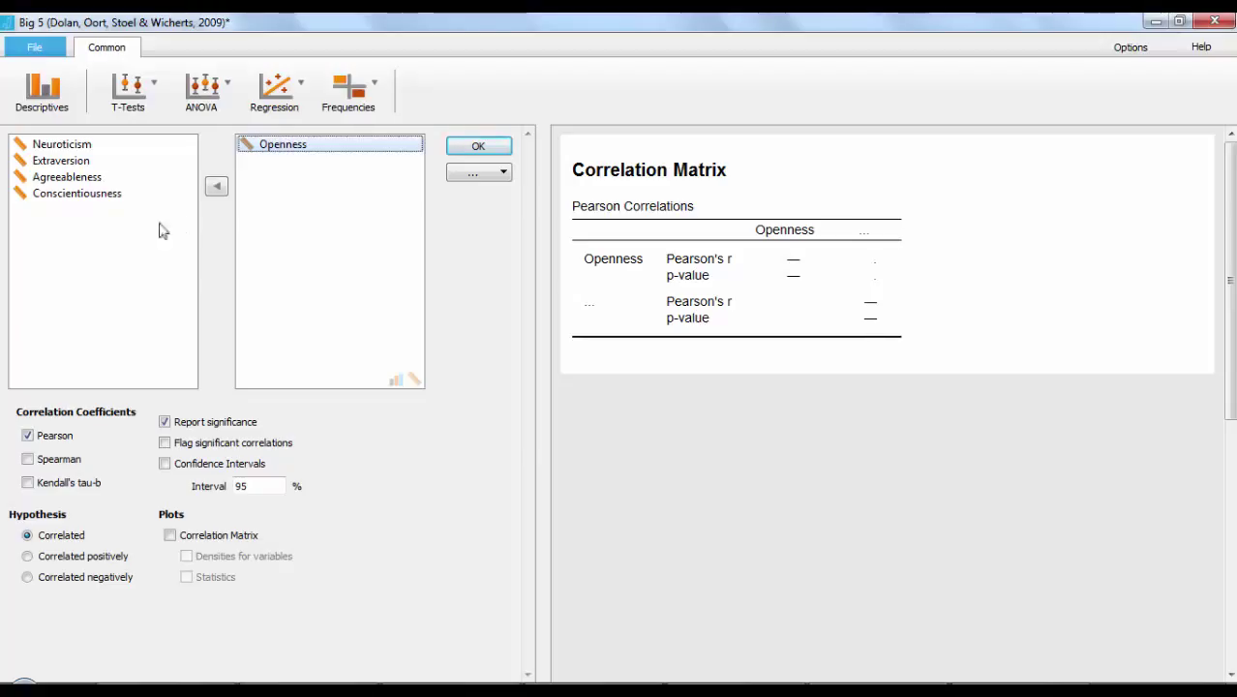
pyautogui.moveTo(126, 246); pyautogui.dragTo(87, 141)
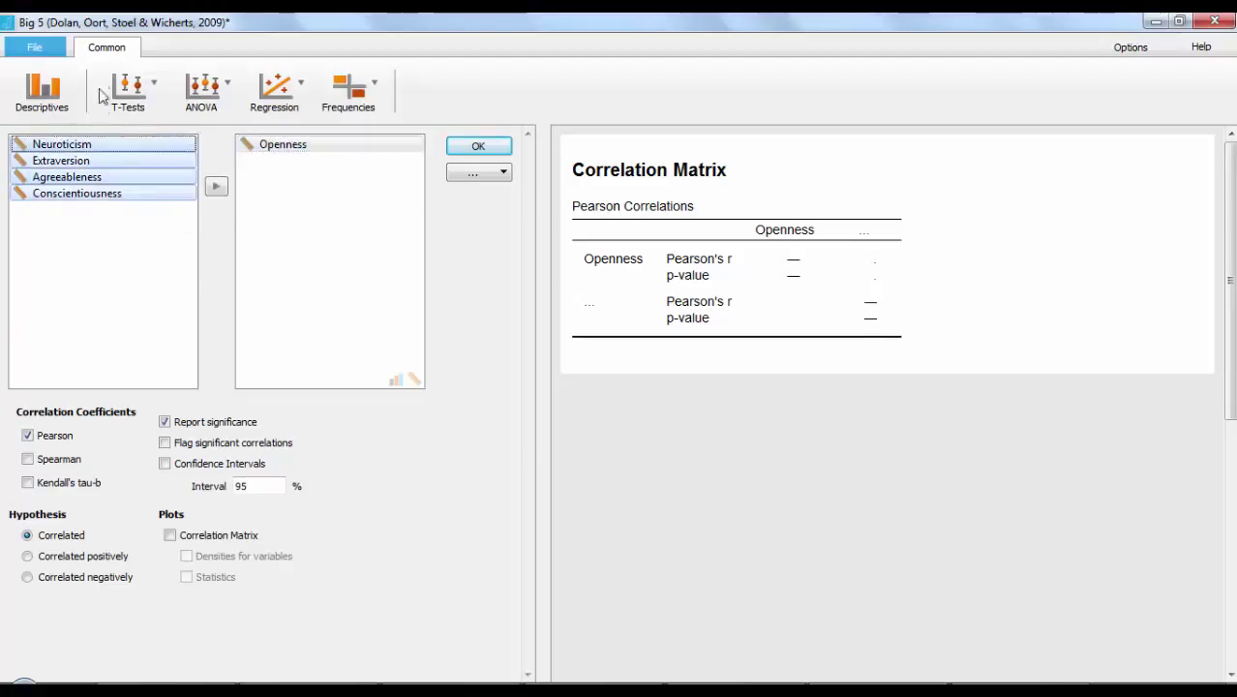
# - Move Neuroticism, Extraversion, Agreeableness and Conscientiousness into the variables box alongside Openness
pyautogui.click(217, 186)
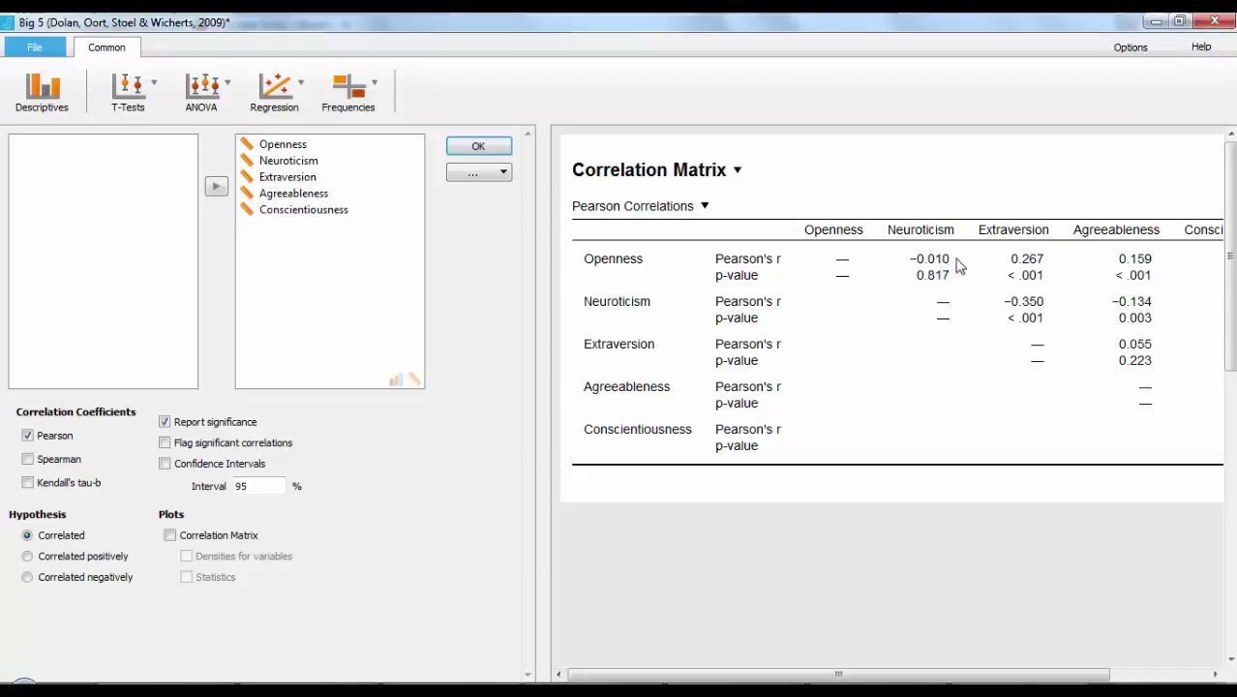
pyautogui.click(956, 264)
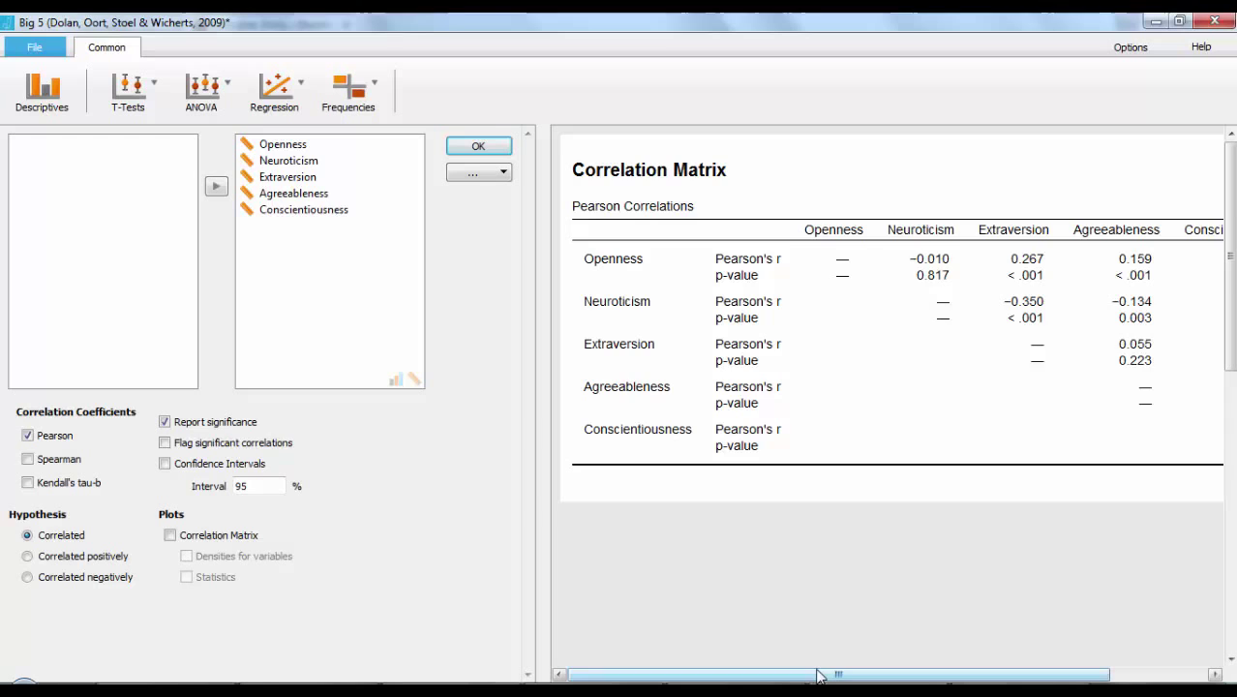
pyautogui.moveTo(823, 675); pyautogui.dragTo(925, 656)
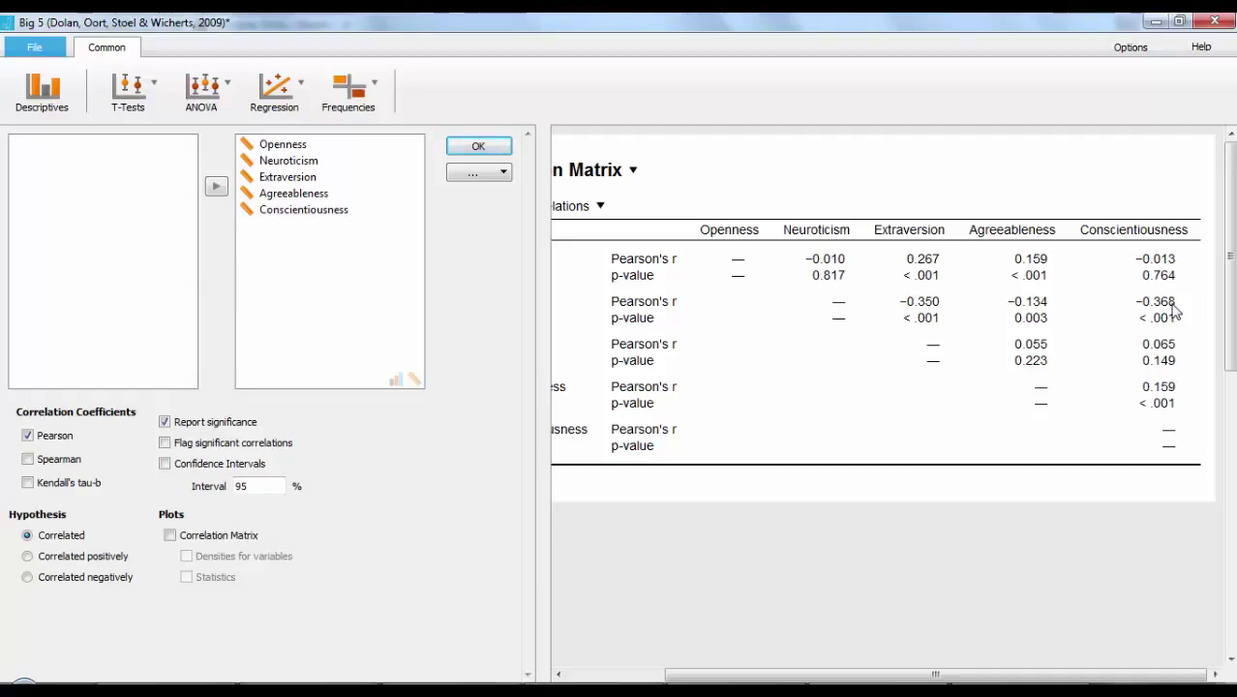
pyautogui.hscroll(-2, 1123, 436)
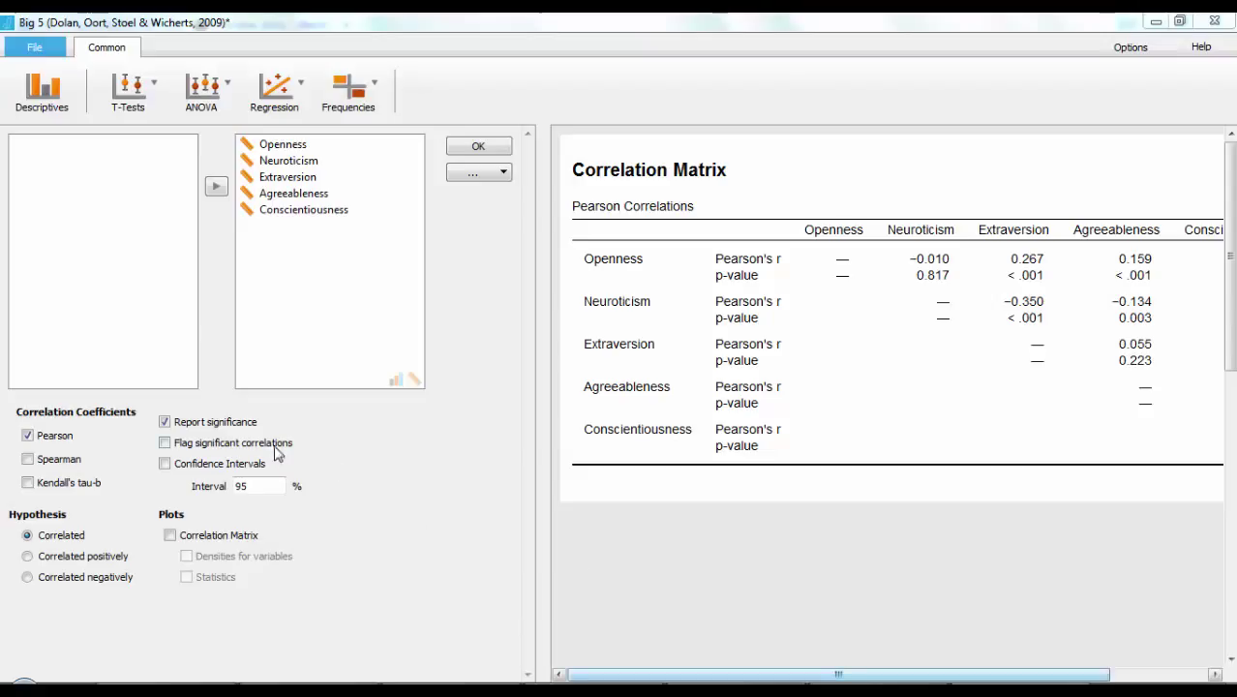
# - Enable 'Flag significant correlations' and 'Confidence Intervals' to add asterisks and 95% CI rows
pyautogui.click(164, 443)
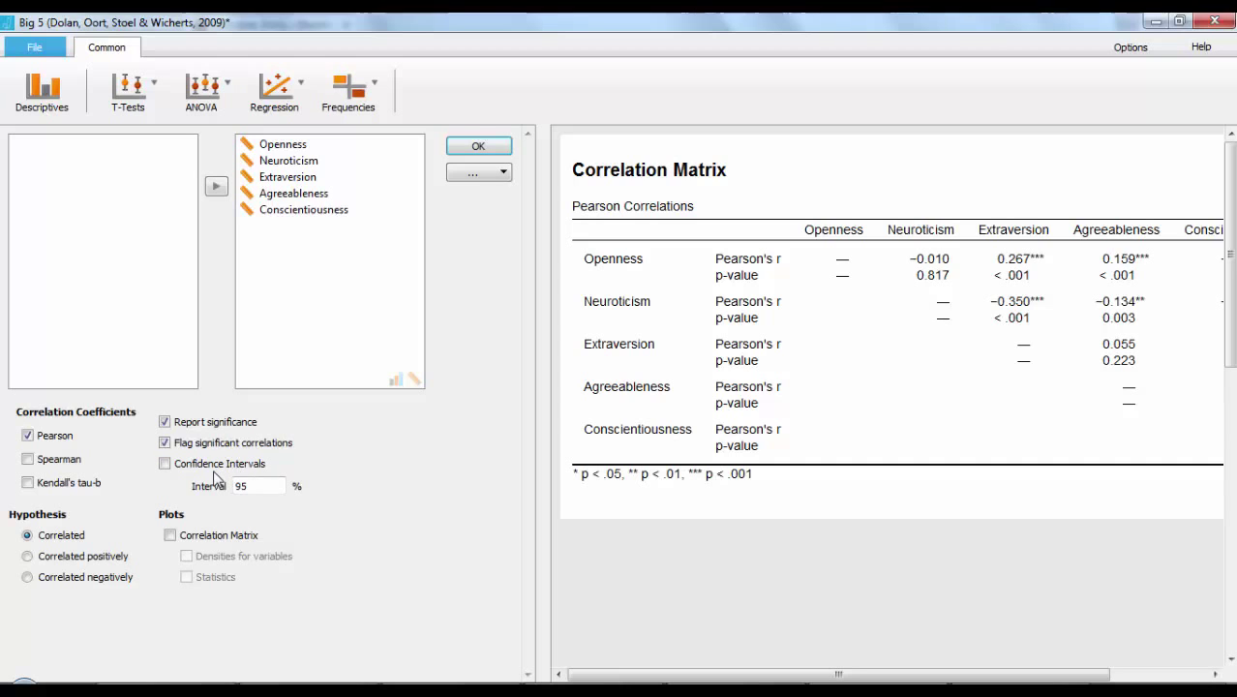
pyautogui.click(165, 464)
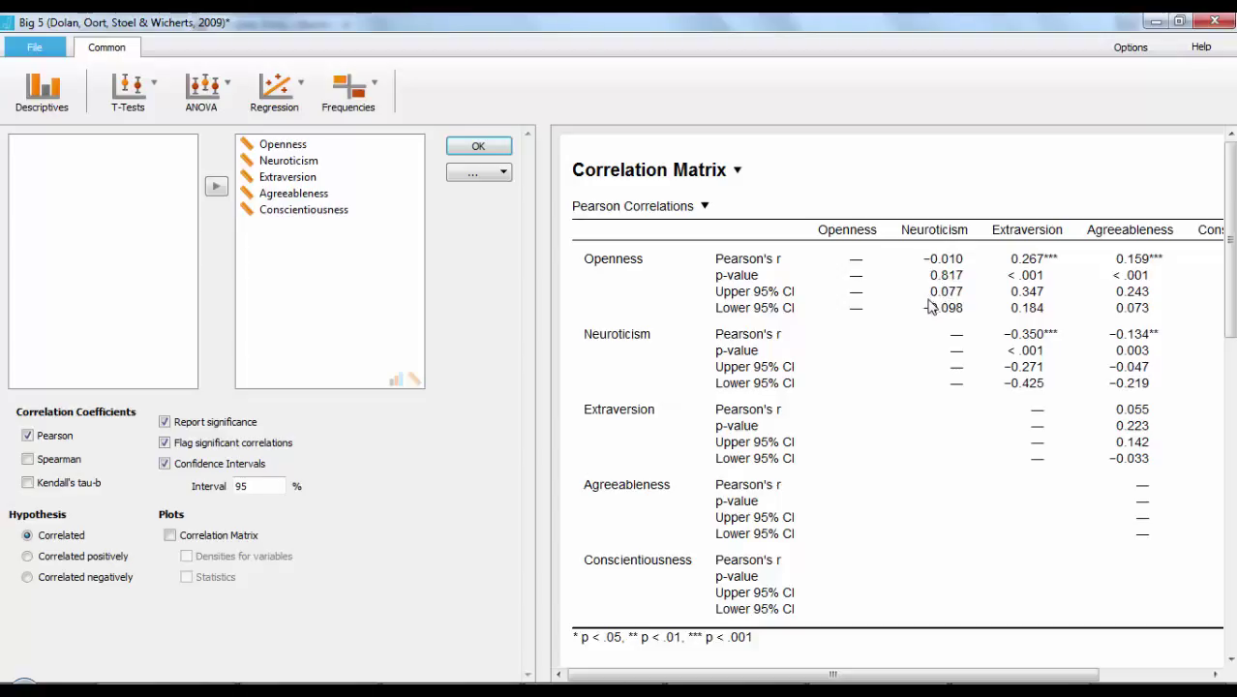
# - Add the correlation plot matrix and scroll through the scatterplots of the five traits
pyautogui.scroll(-1, 935, 313)
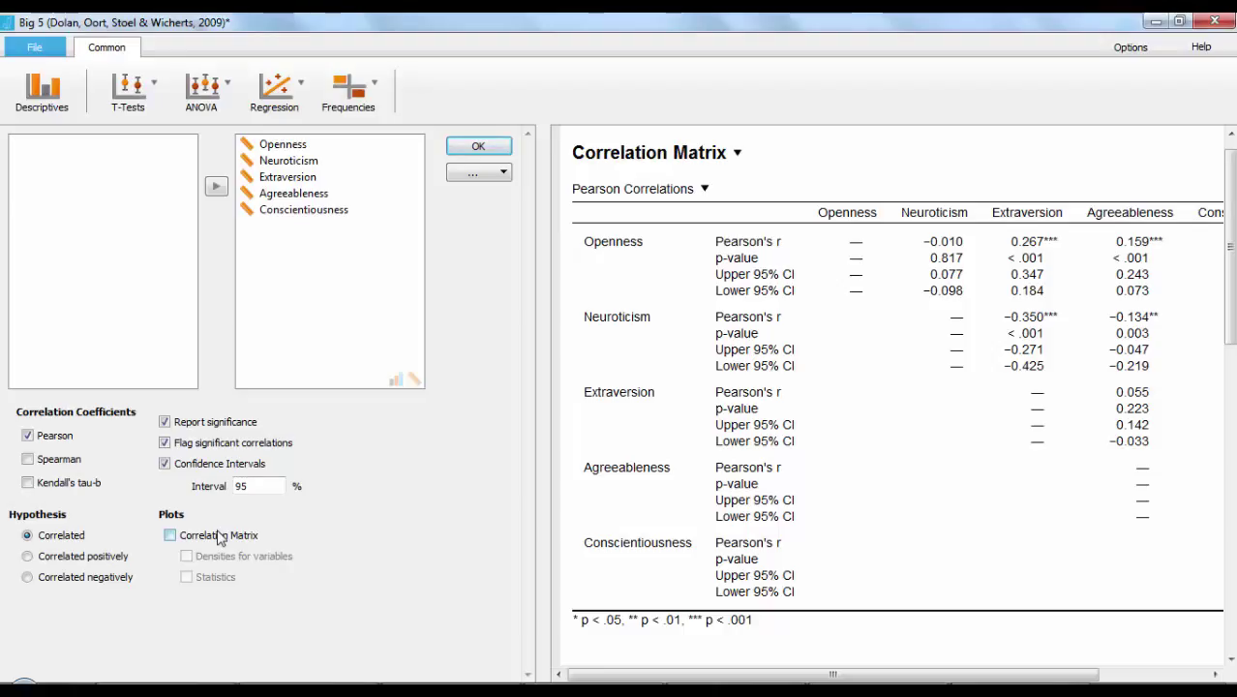
pyautogui.click(170, 535)
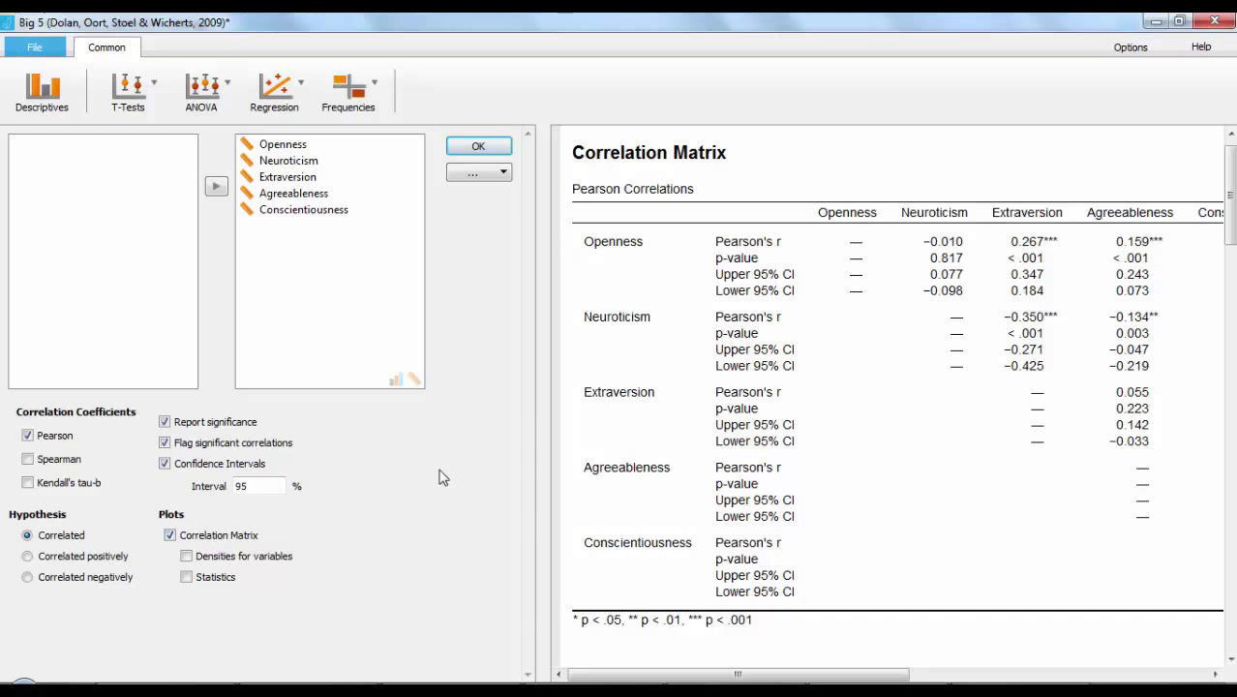
pyautogui.scroll(-5, 1223, 244)
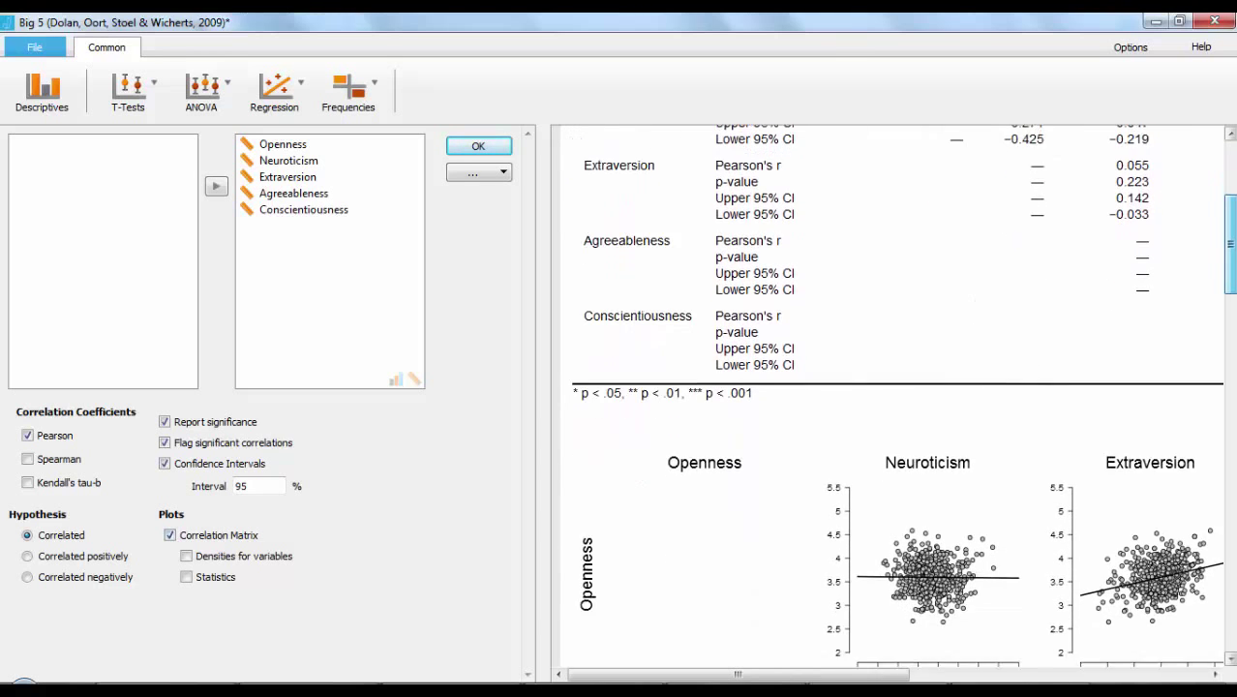
pyautogui.scroll(-4, 904, 393)
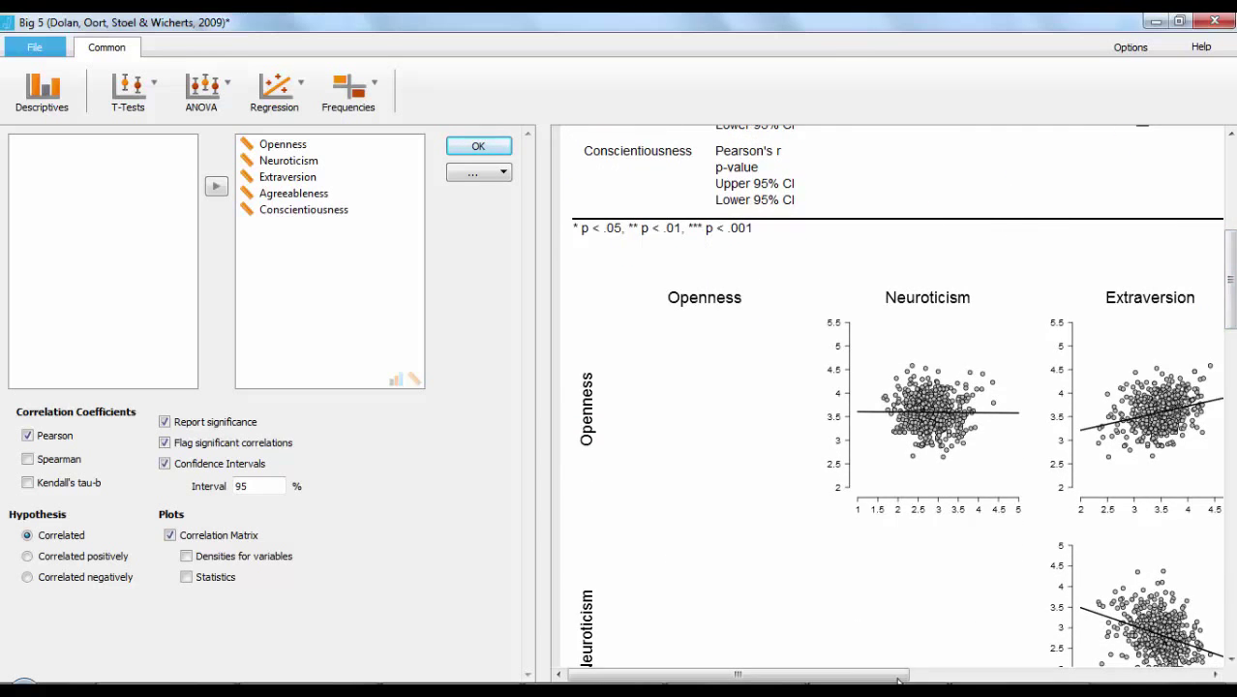
pyautogui.moveTo(898, 681); pyautogui.dragTo(1196, 678)
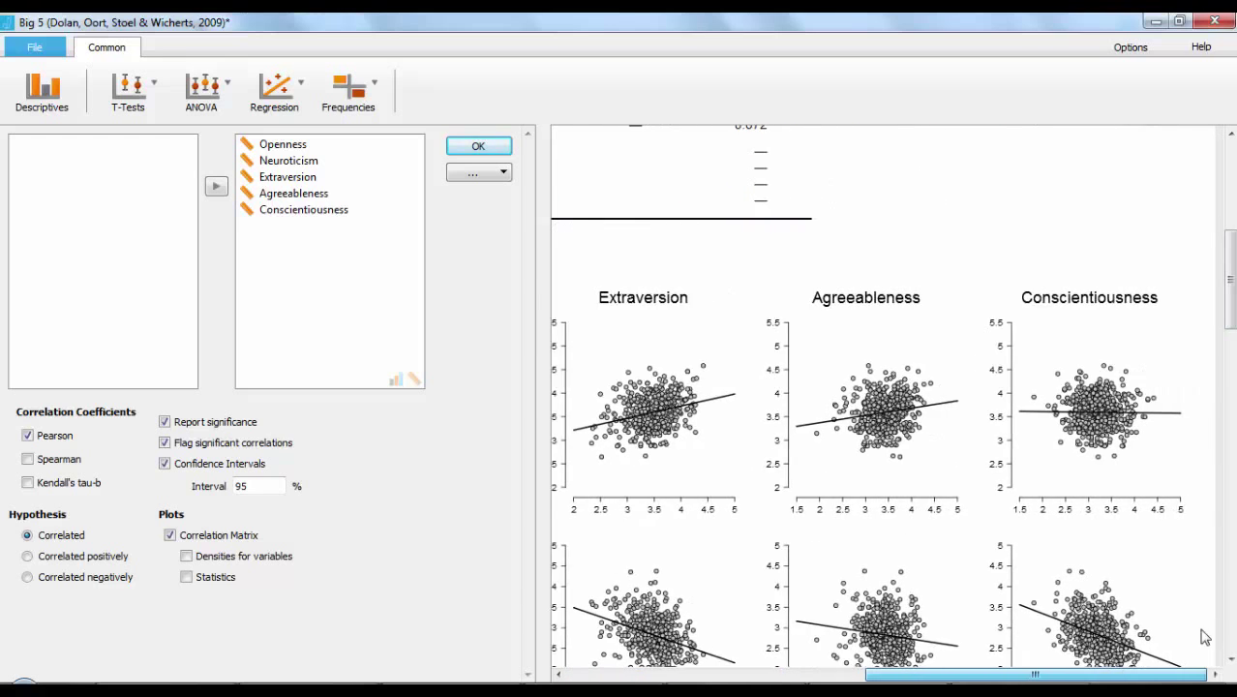
pyautogui.moveTo(1113, 675); pyautogui.dragTo(911, 675)
pyautogui.moveTo(1229, 281); pyautogui.dragTo(1230, 339)
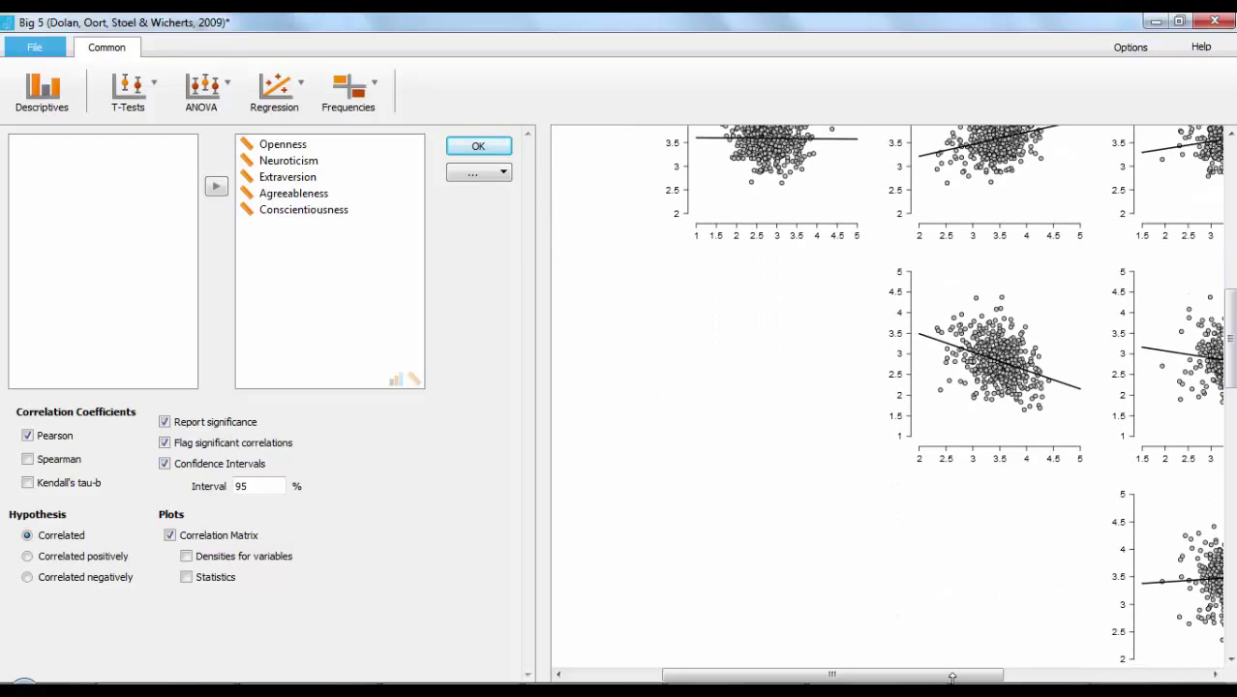
pyautogui.moveTo(953, 678); pyautogui.dragTo(901, 659)
pyautogui.moveTo(1230, 330); pyautogui.dragTo(1230, 283)
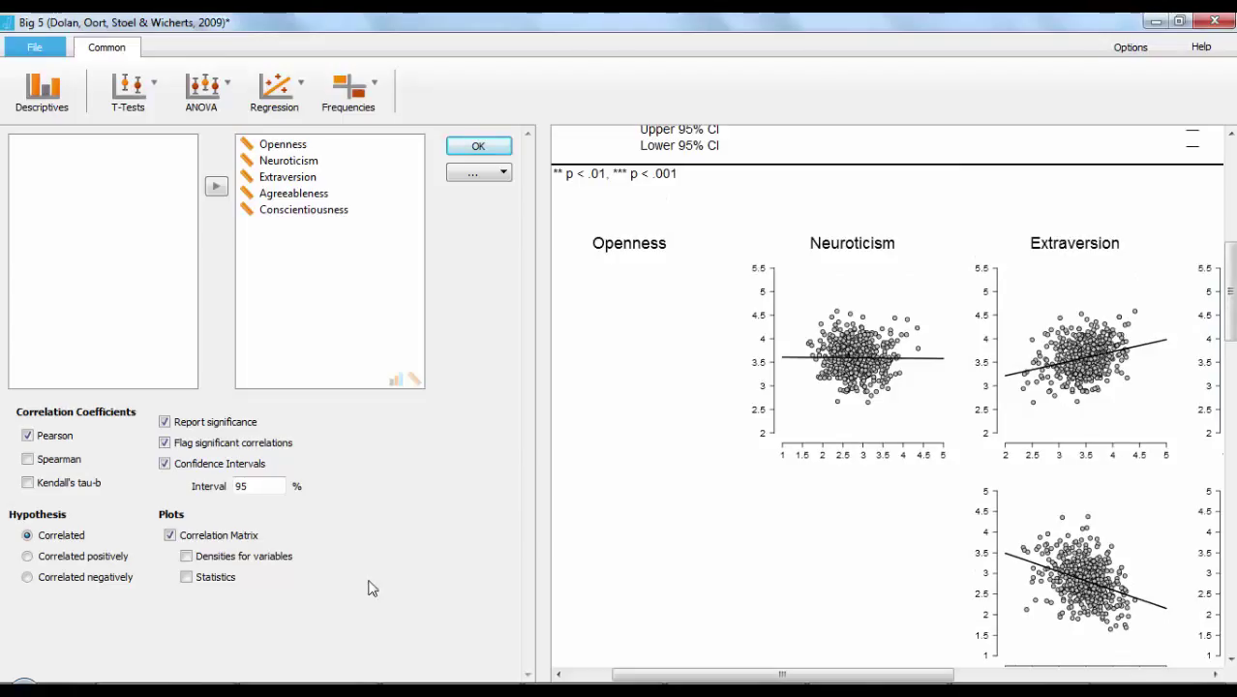
pyautogui.click(189, 558)
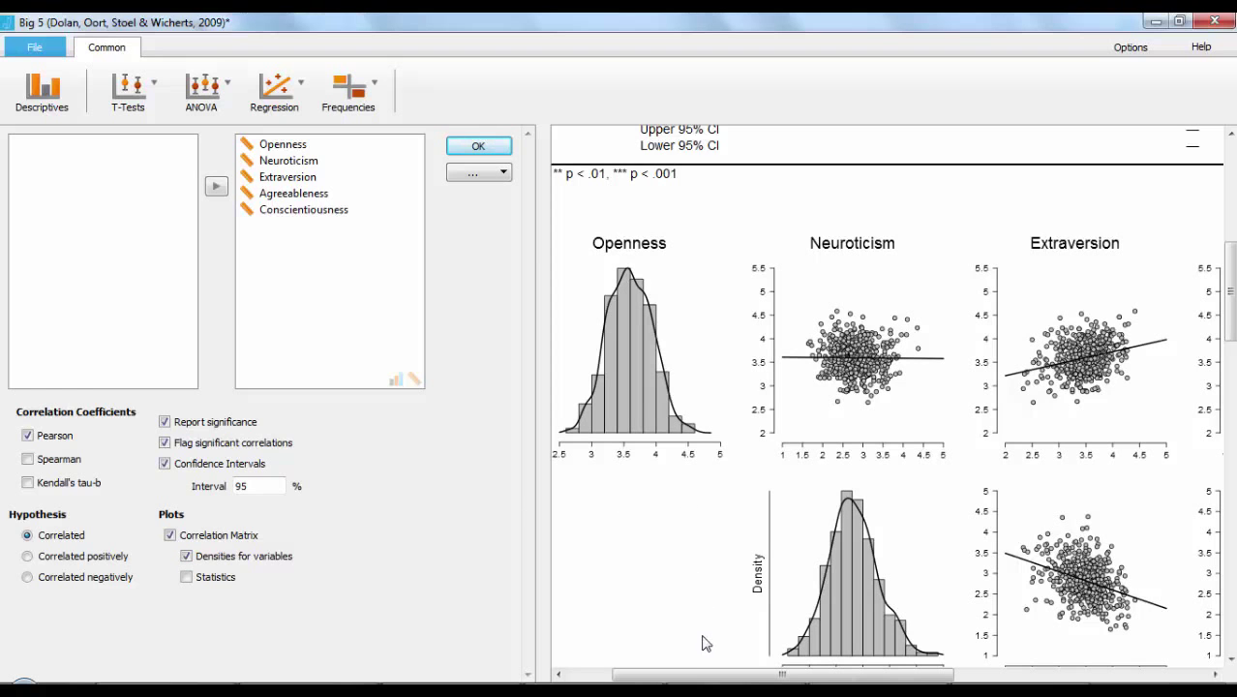
pyautogui.moveTo(694, 680); pyautogui.dragTo(946, 681)
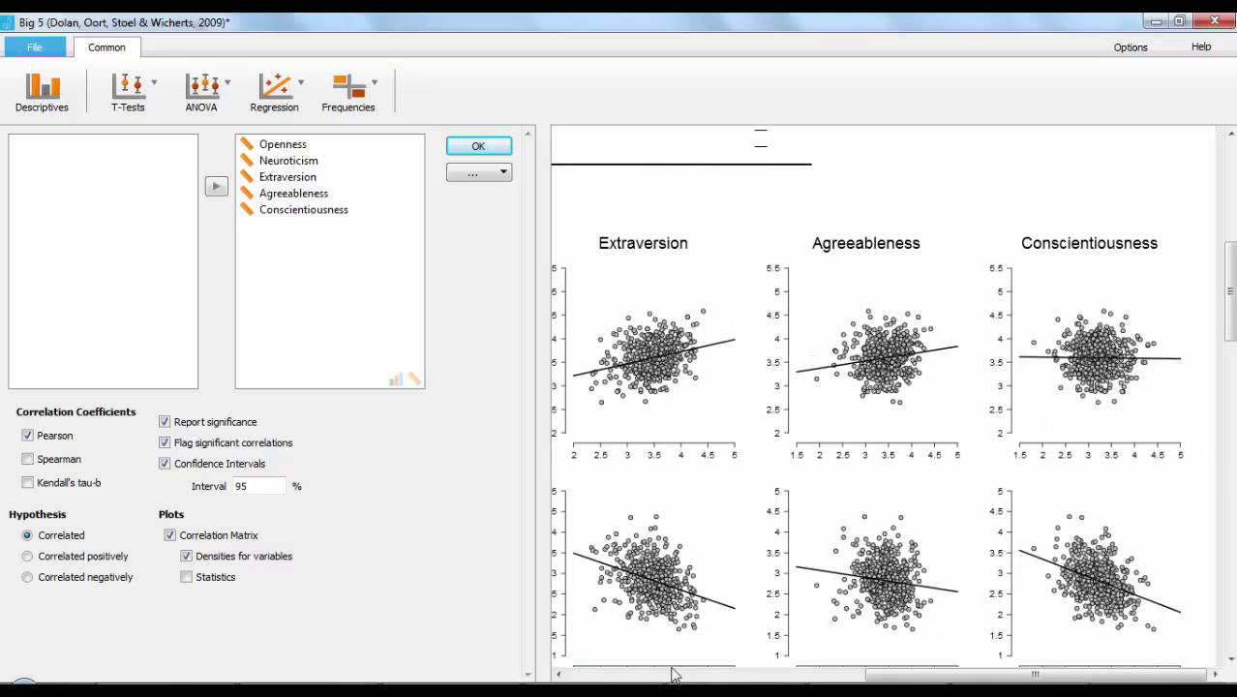
pyautogui.moveTo(1231, 291); pyautogui.dragTo(1230, 445)
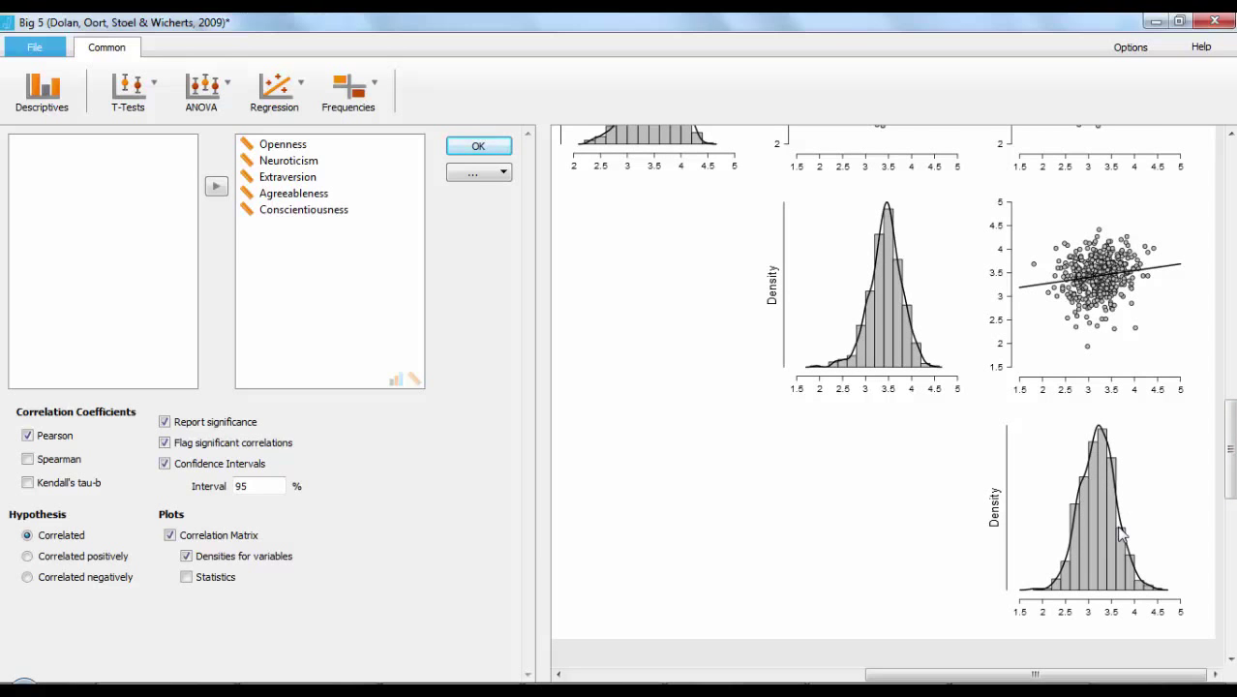
pyautogui.moveTo(1231, 448); pyautogui.dragTo(1231, 252)
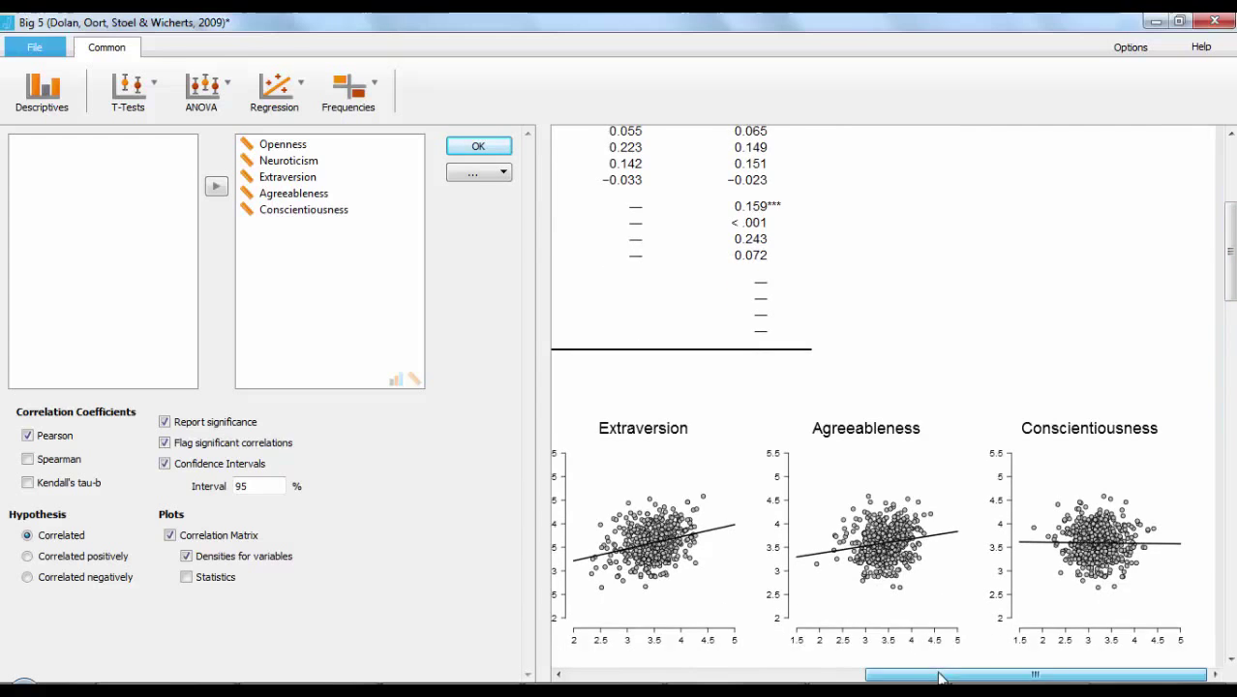
pyautogui.moveTo(939, 671)
pyautogui.mouseDown()
pyautogui.moveTo(767, 674)
pyautogui.moveTo(939, 674)
pyautogui.mouseUp()
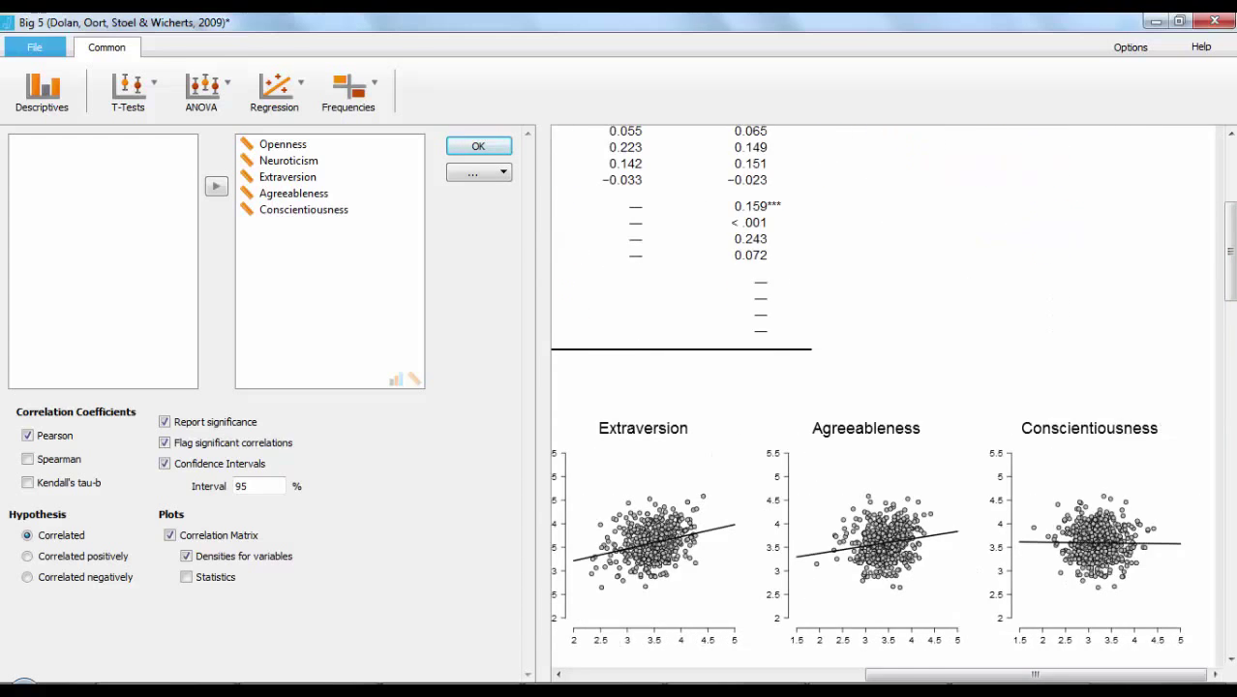
# - Enable Plots > Statistics and review each pair's r with CI, e.g. Neuroticism–Extraversion r = −0.350
pyautogui.click(186, 578)
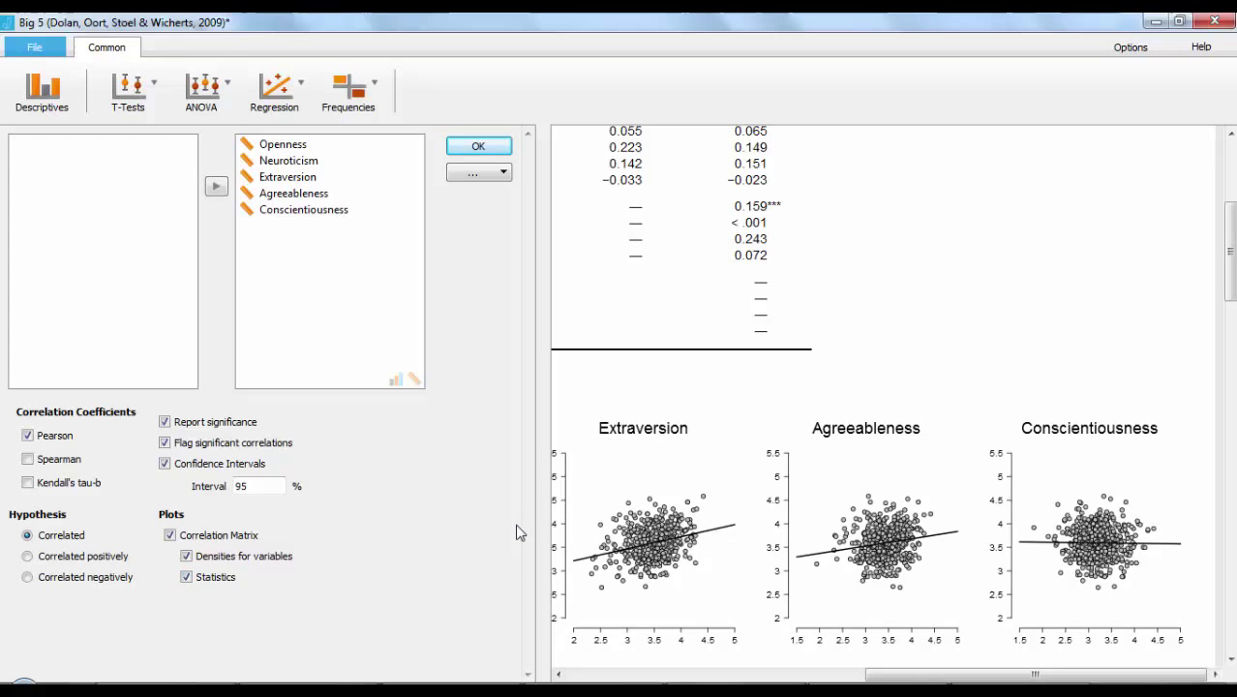
pyautogui.moveTo(892, 675); pyautogui.dragTo(630, 681)
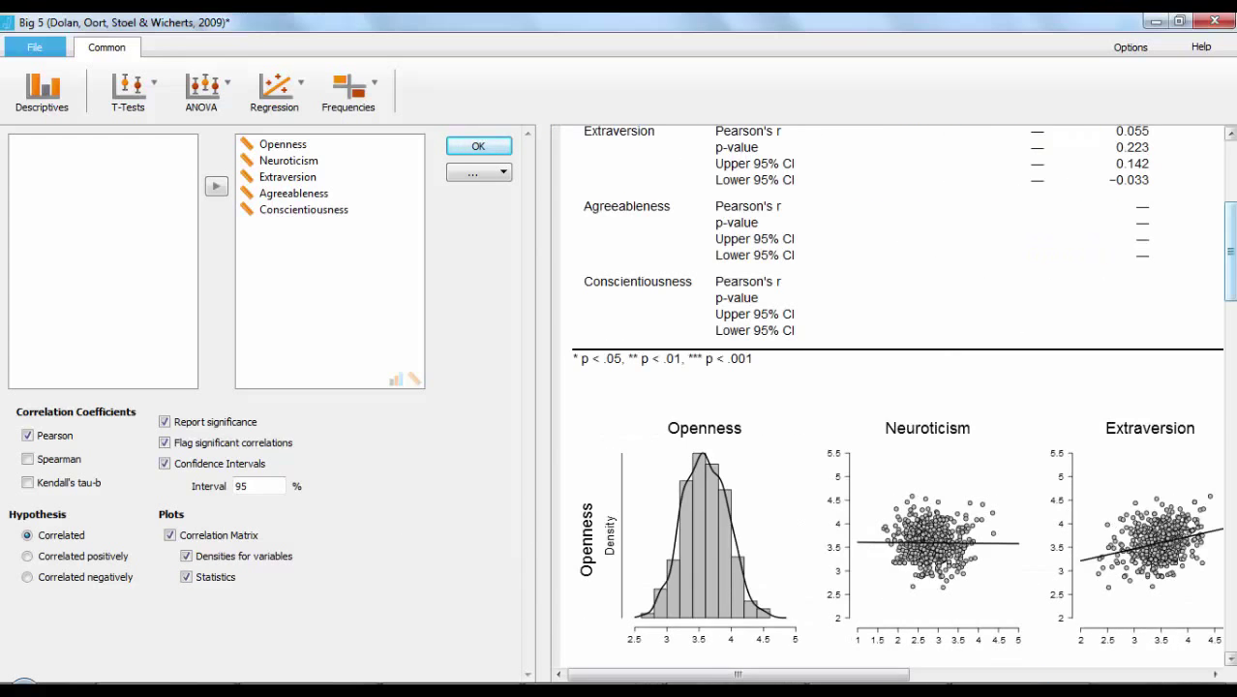
pyautogui.moveTo(1229, 280); pyautogui.dragTo(1230, 302)
pyautogui.scroll(-3, 891, 397)
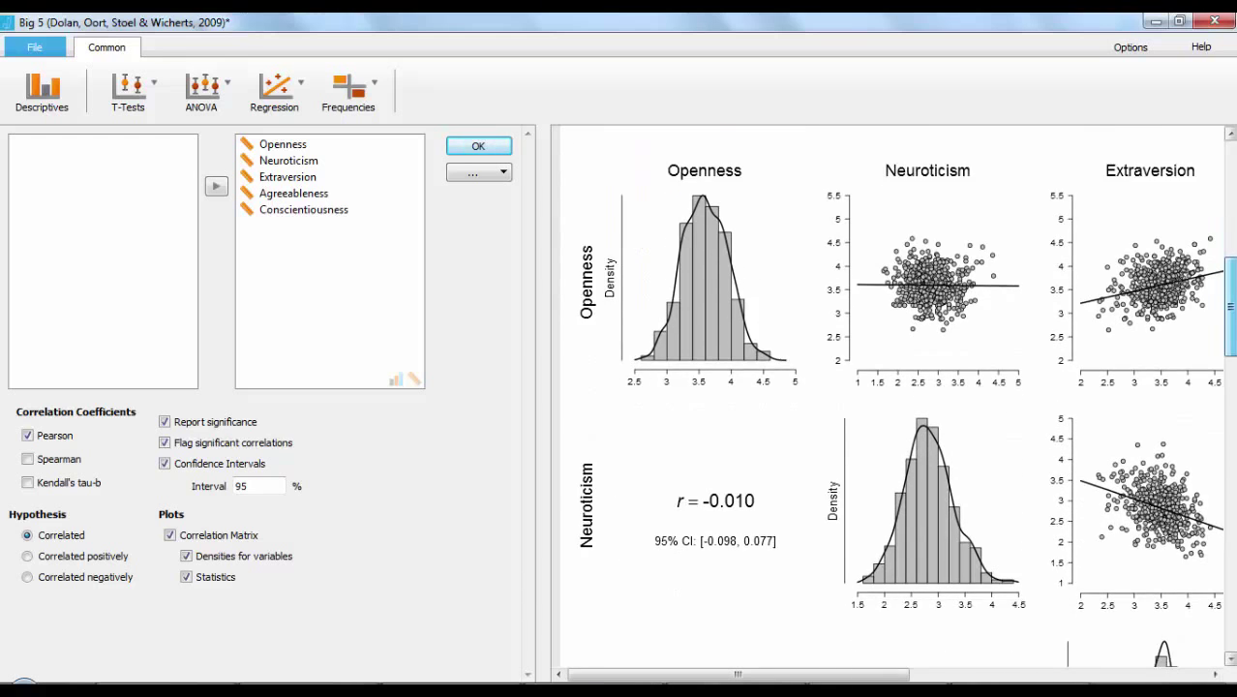
pyautogui.scroll(-2, 907, 397)
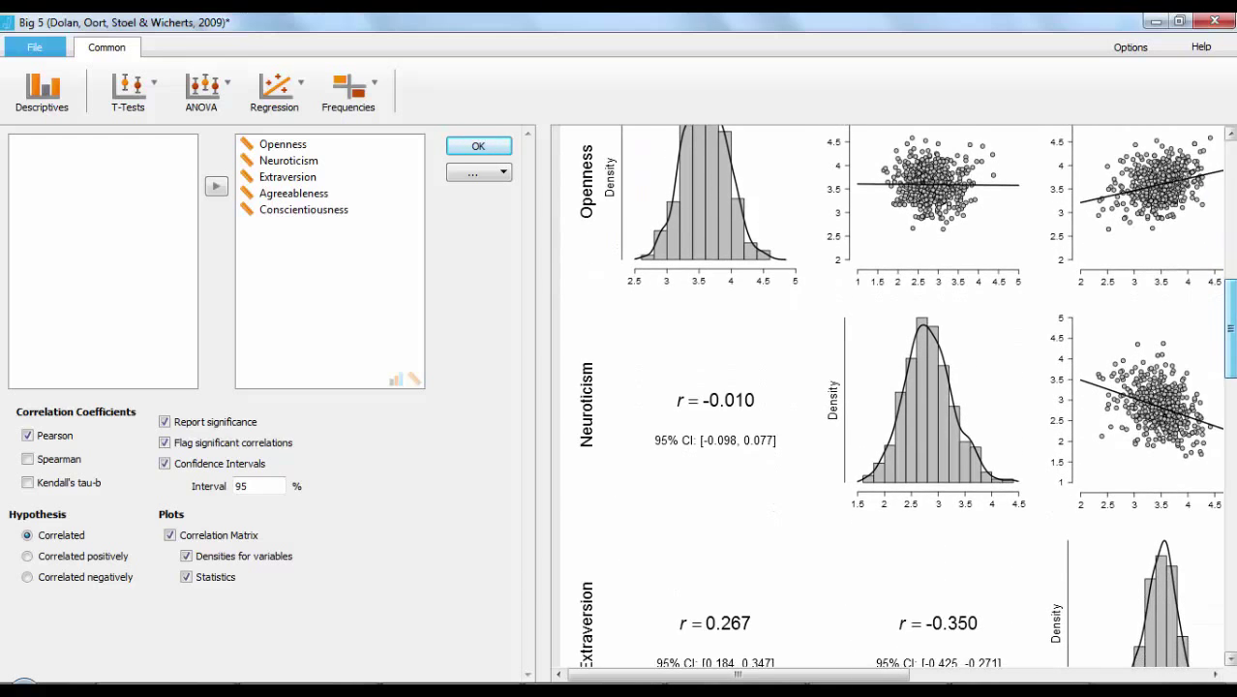
pyautogui.scroll(-2, 907, 397)
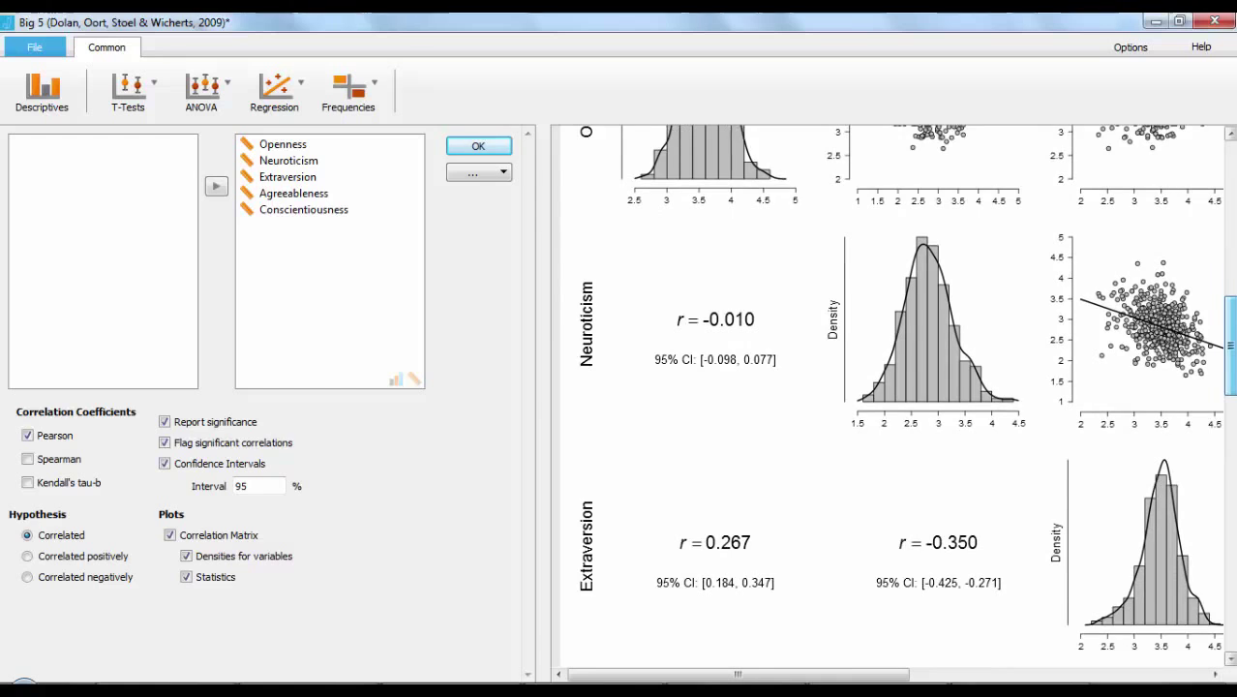
pyautogui.scroll(-2, 908, 397)
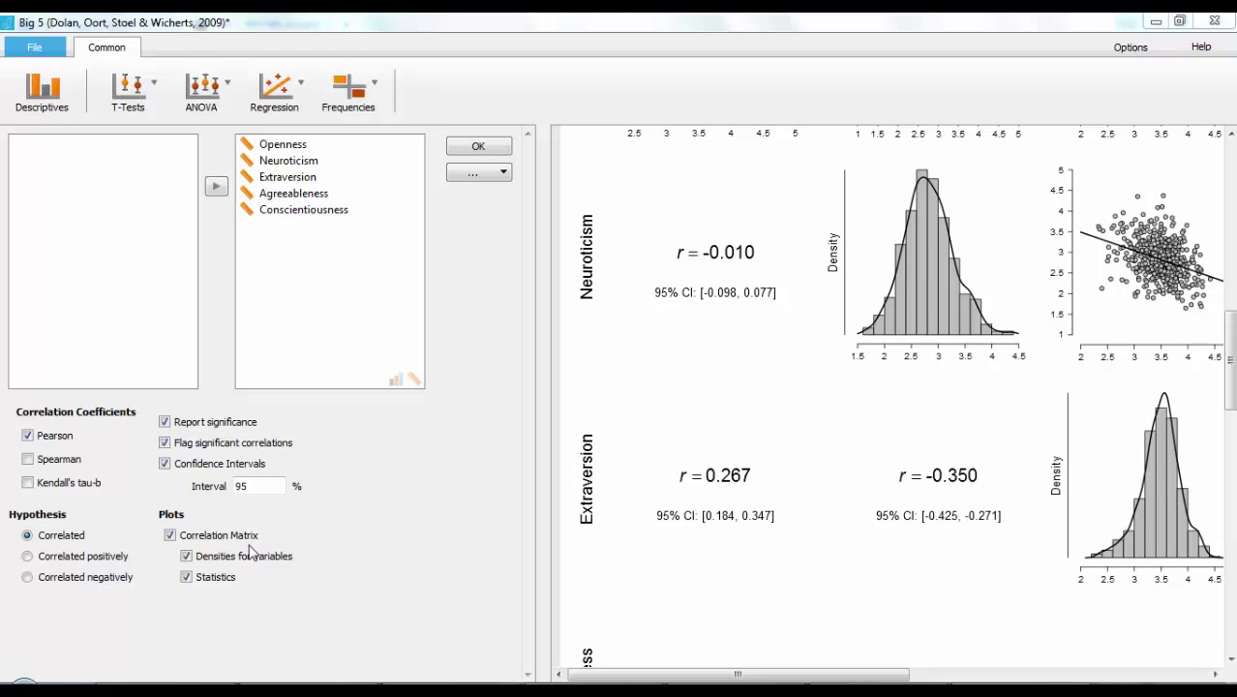
# - Remove the plot matrix, set the hypothesis to 'Correlated positively', and drop the confidence intervals
pyautogui.click(171, 538)
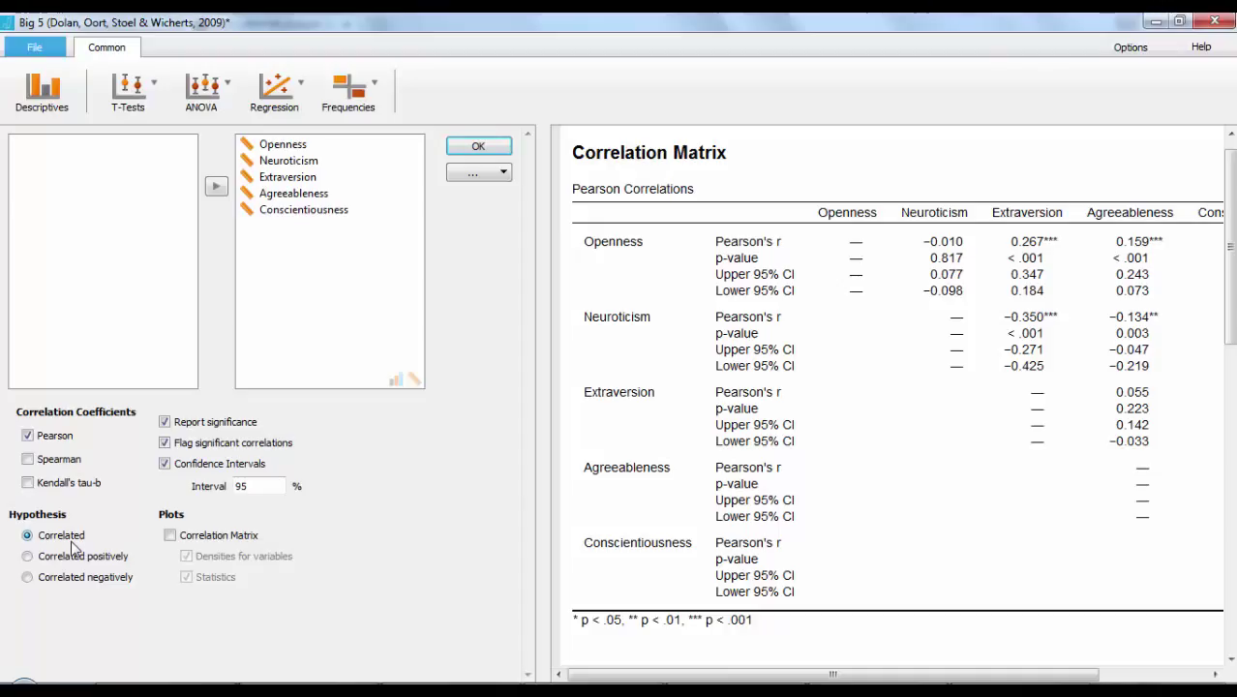
pyautogui.click(67, 560)
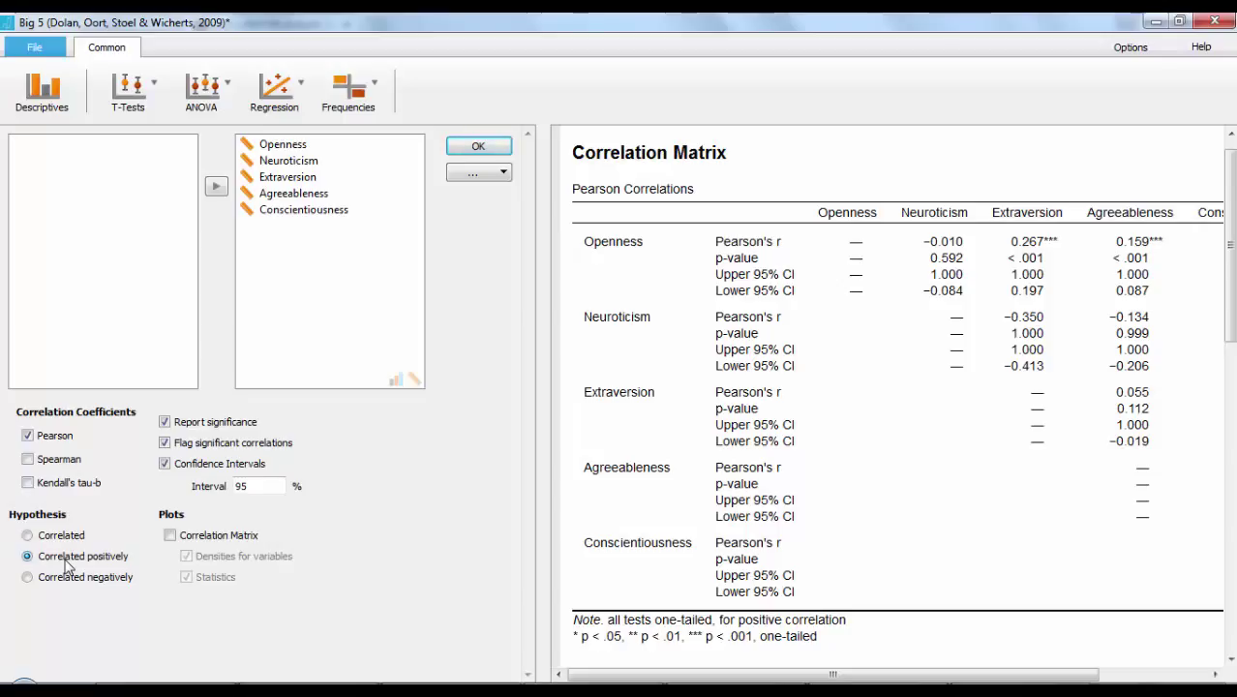
pyautogui.click(165, 465)
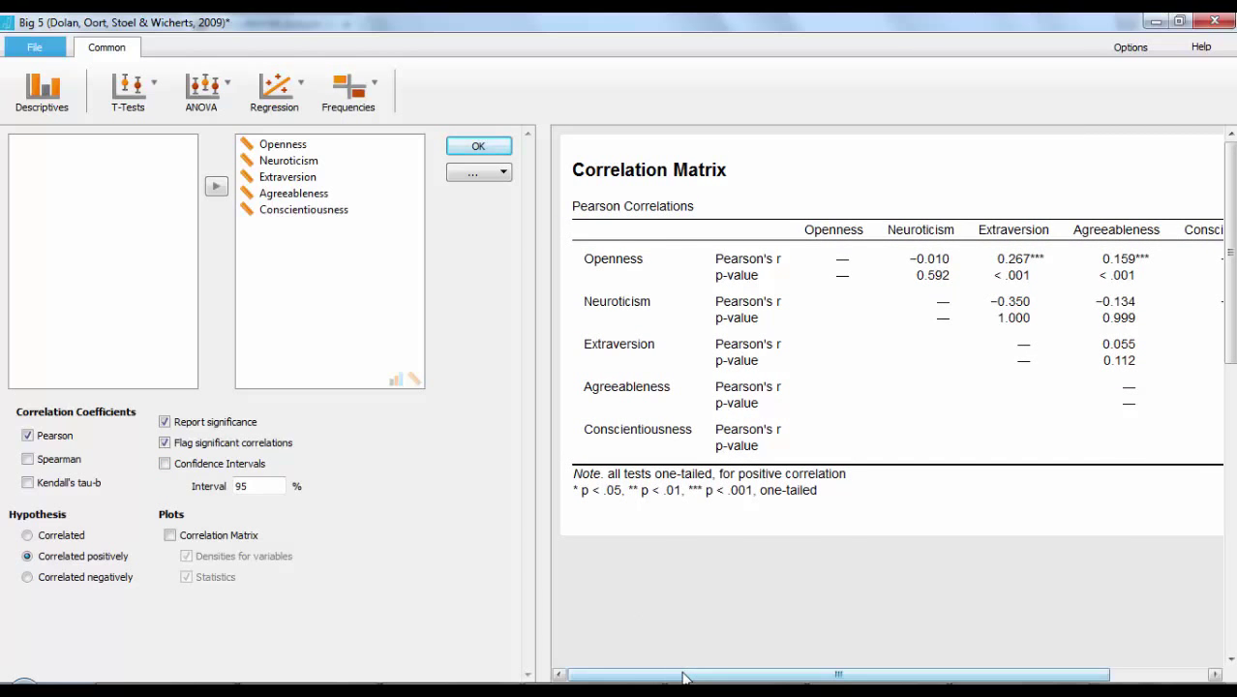
pyautogui.moveTo(682, 676); pyautogui.dragTo(770, 678)
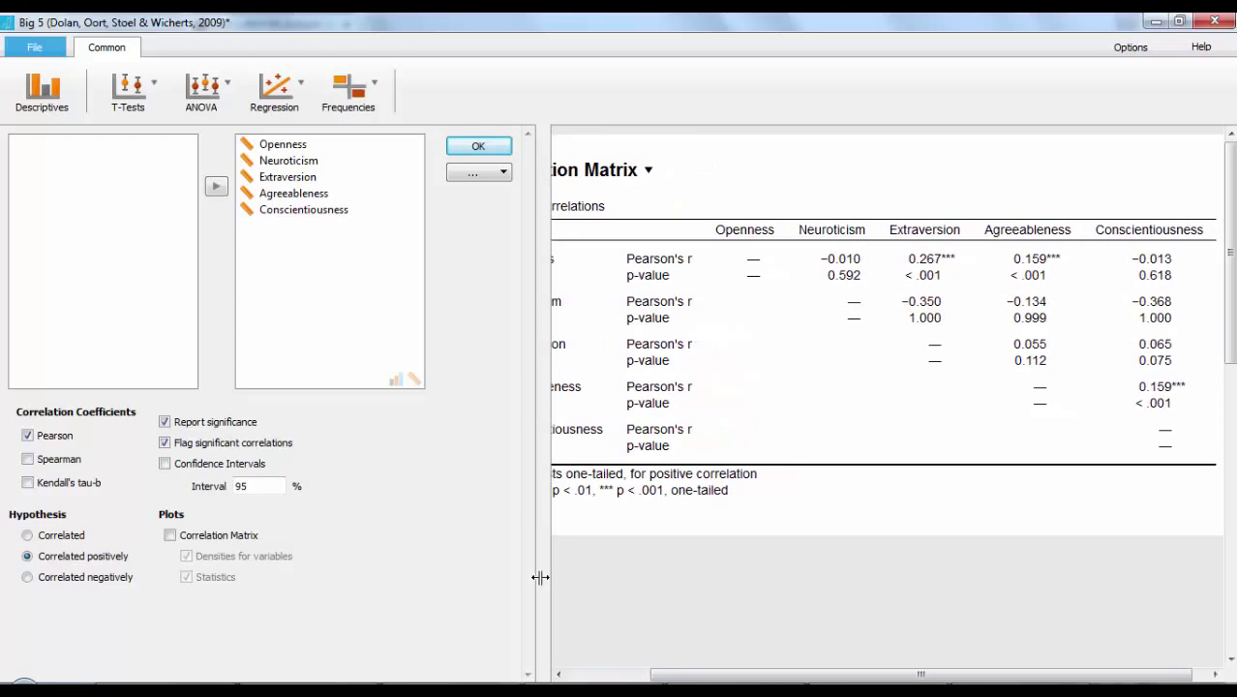
pyautogui.click(28, 535)
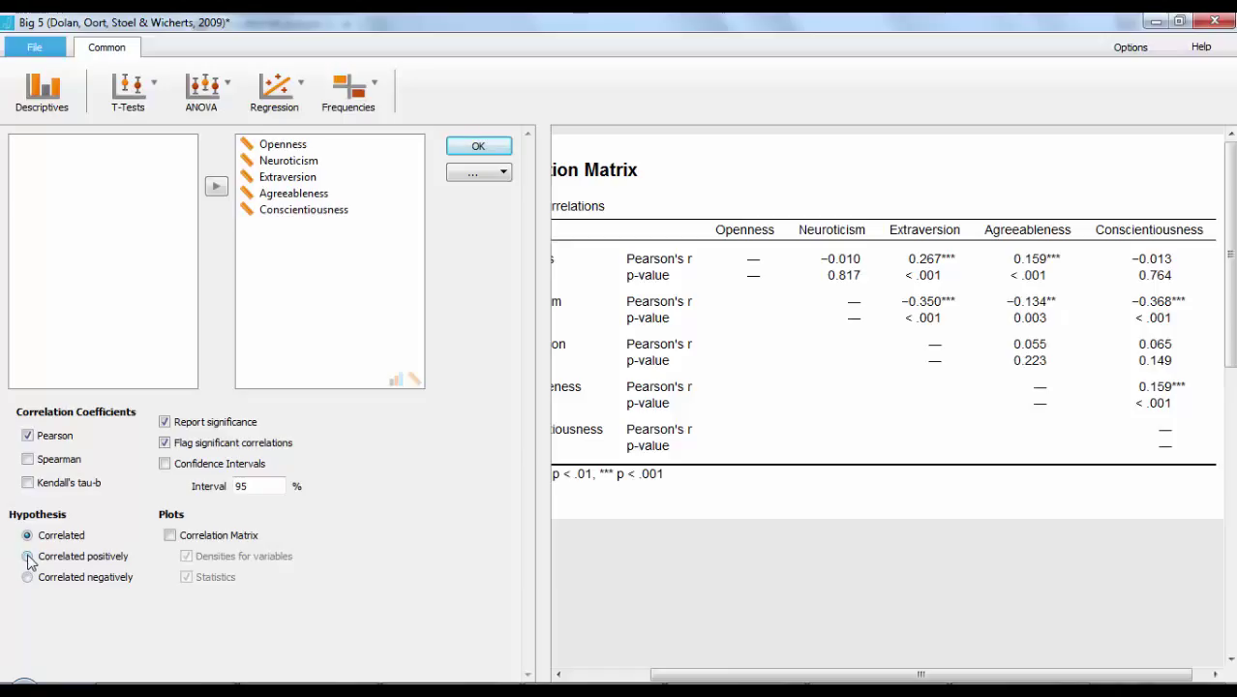
pyautogui.click(28, 557)
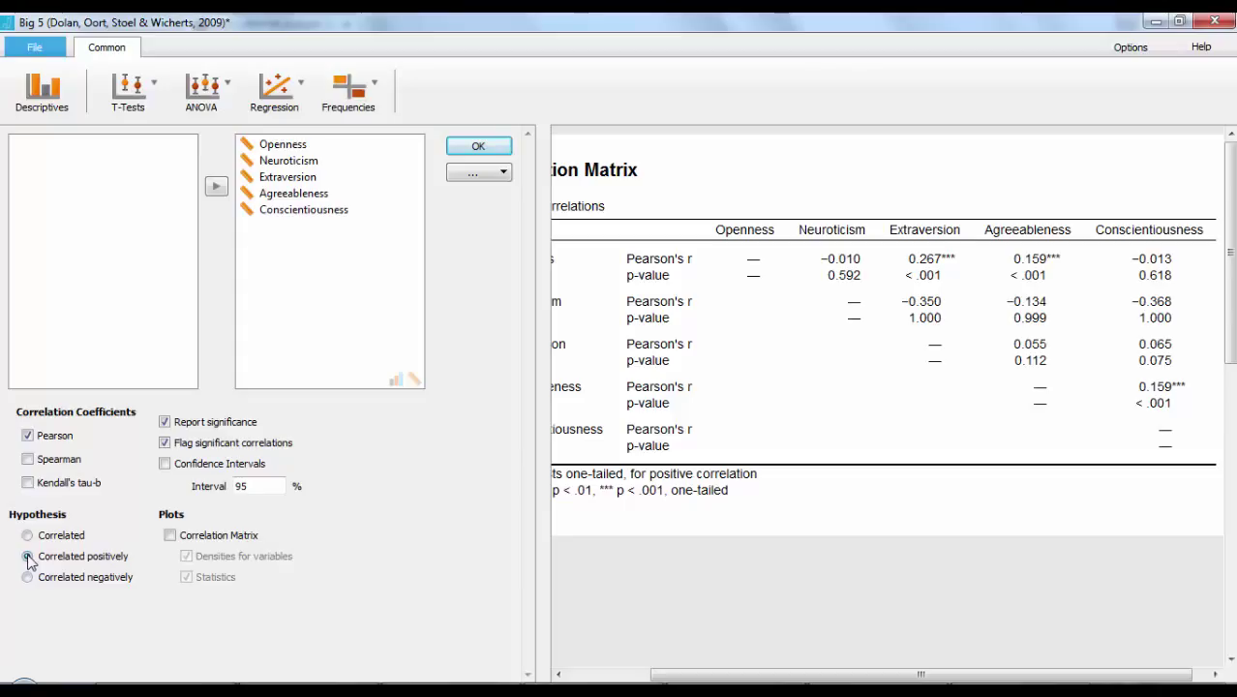
pyautogui.click(47, 544)
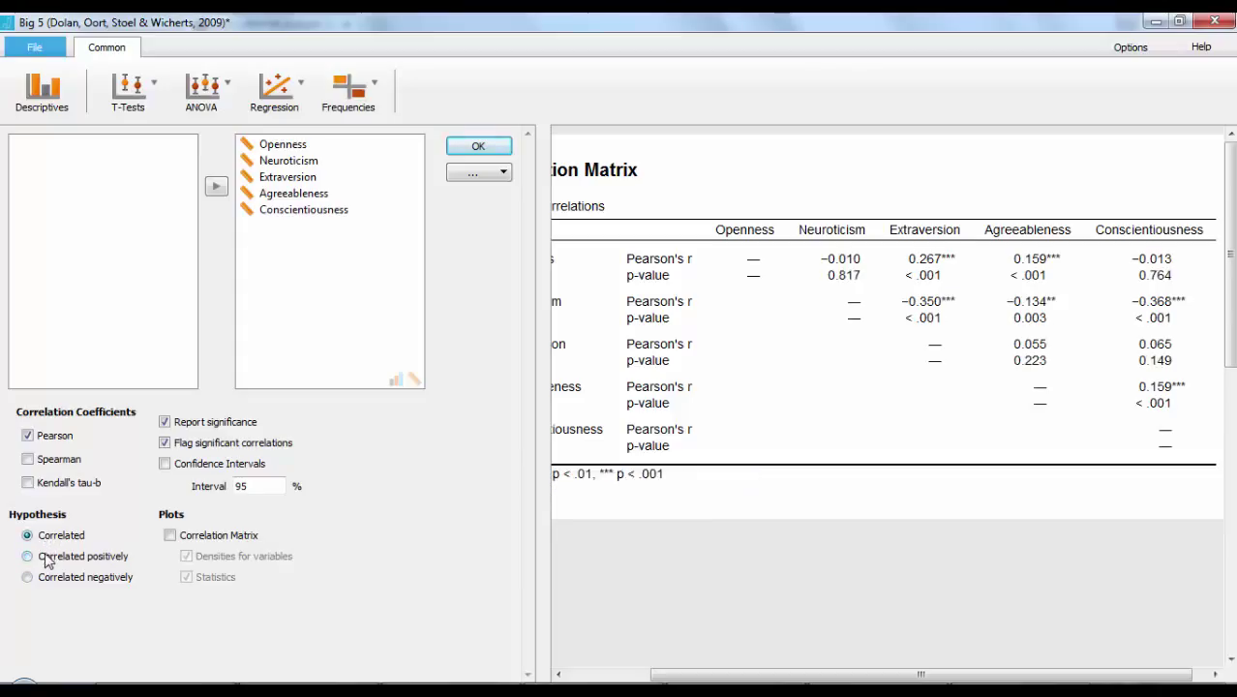
pyautogui.click(47, 559)
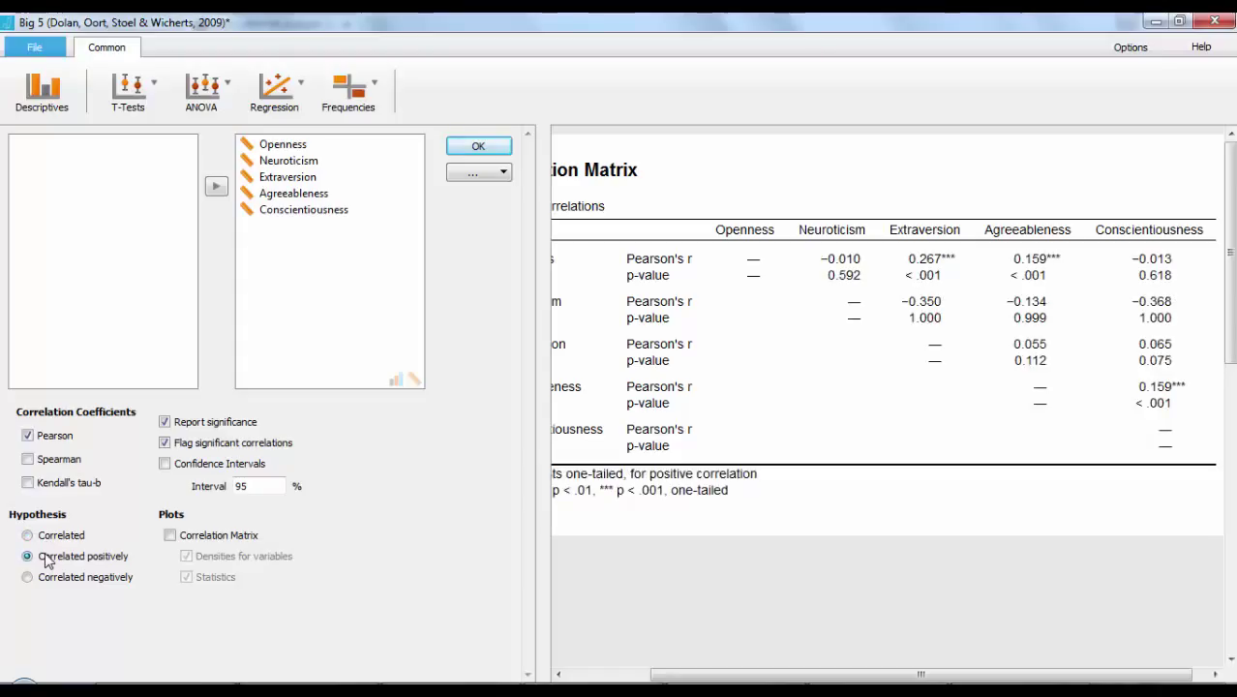